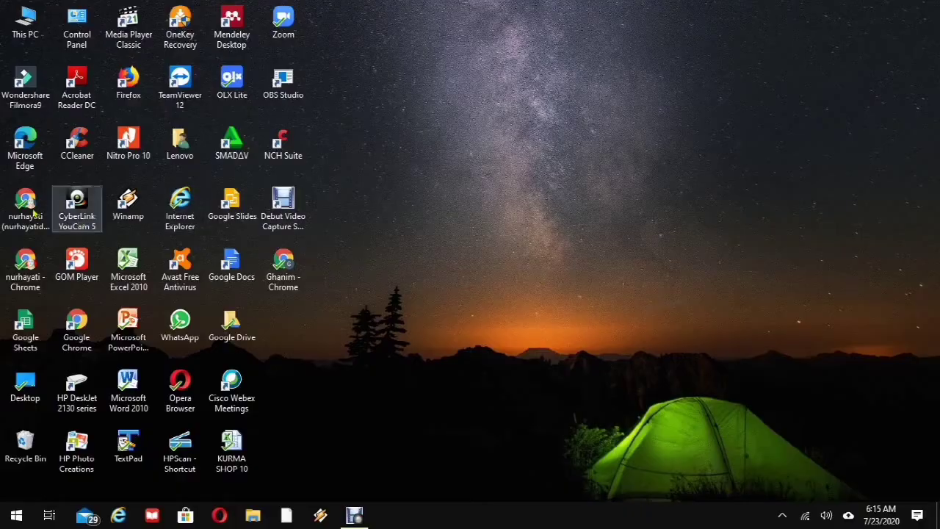
# Step: Launch Chrome with the desktop profile shortcut and go to mentimeter.com
pyautogui.doubleClick(25, 209)
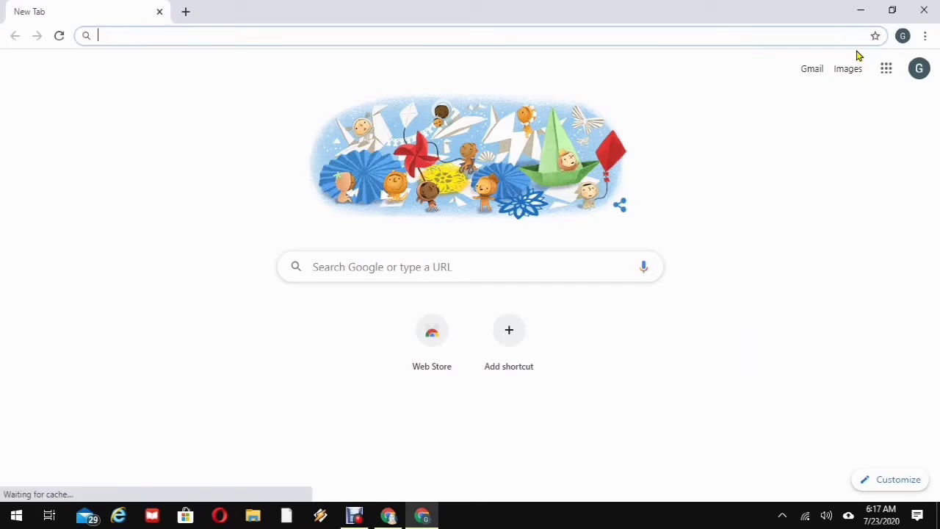
pyautogui.write('ment')
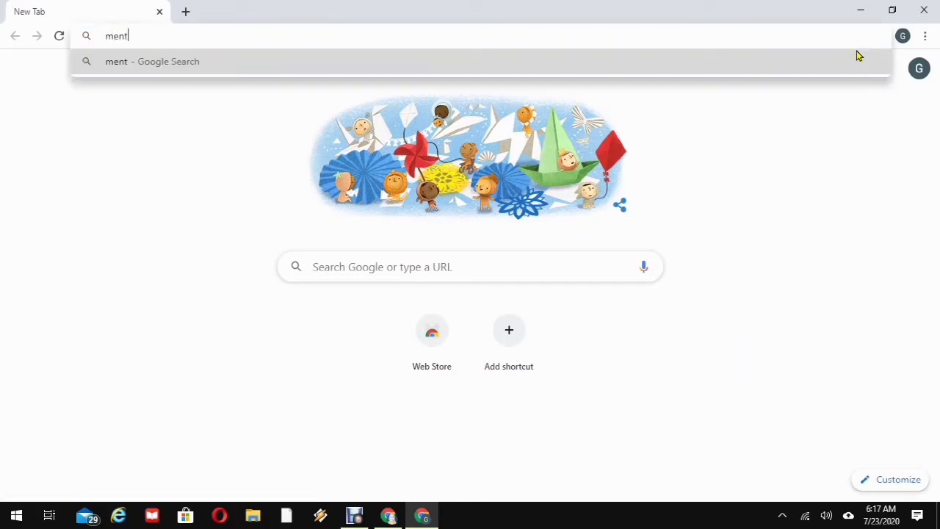
pyautogui.write('imeter.com')
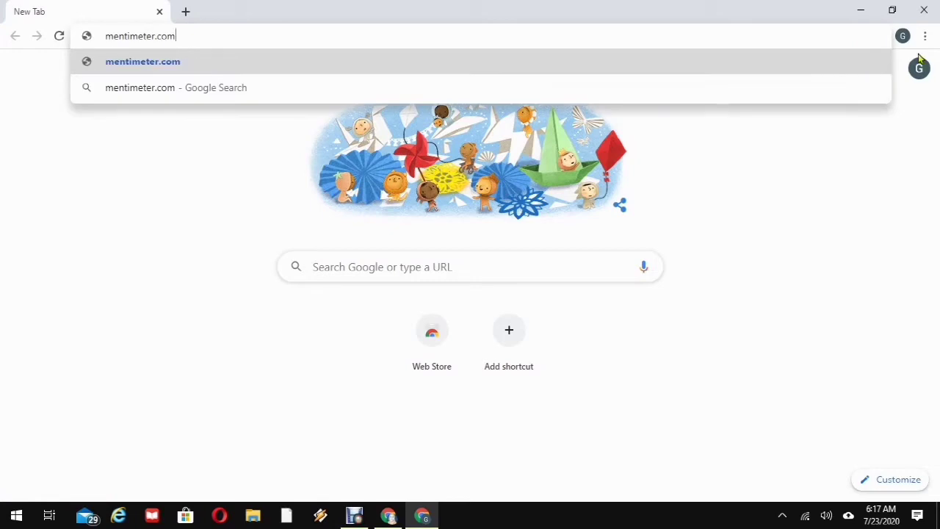
pyautogui.press('Return')
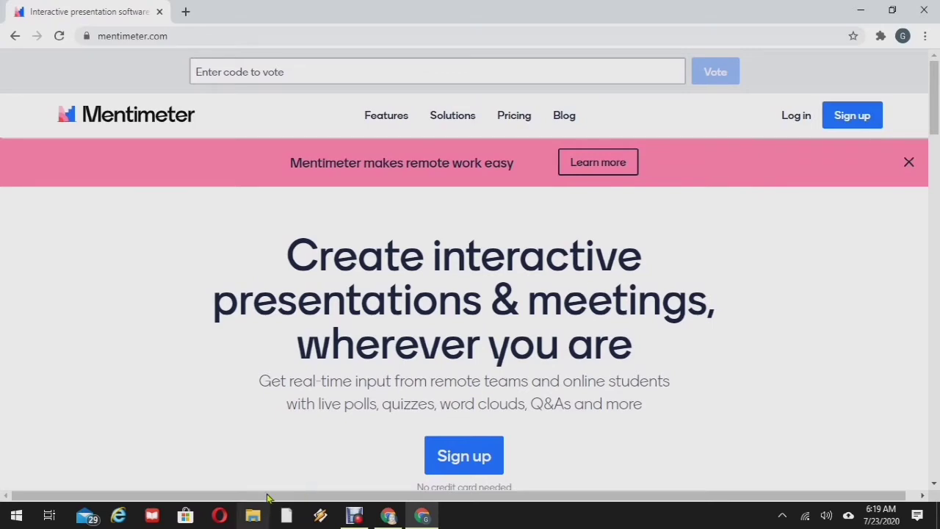
# Step: Sign up for a free Mentimeter account using the existing Google account
pyautogui.click(461, 464)
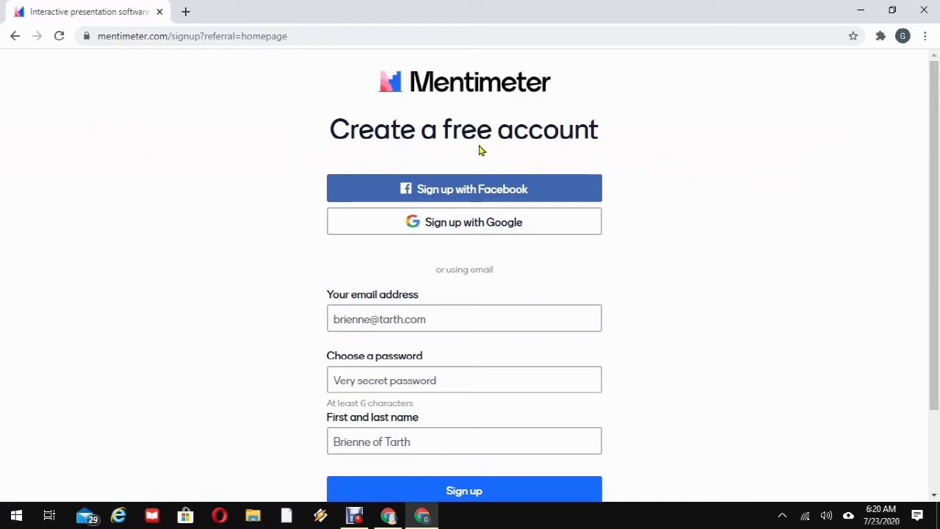
pyautogui.click(469, 218)
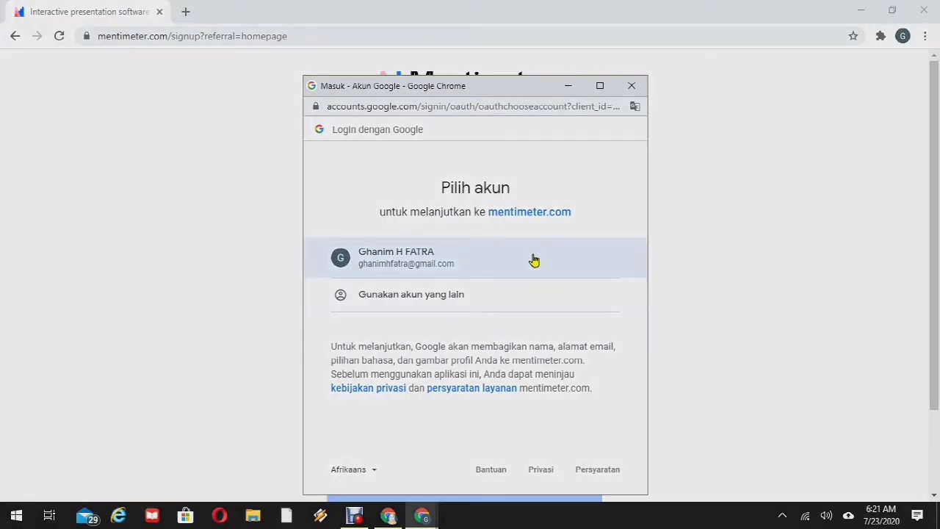
pyautogui.click(534, 260)
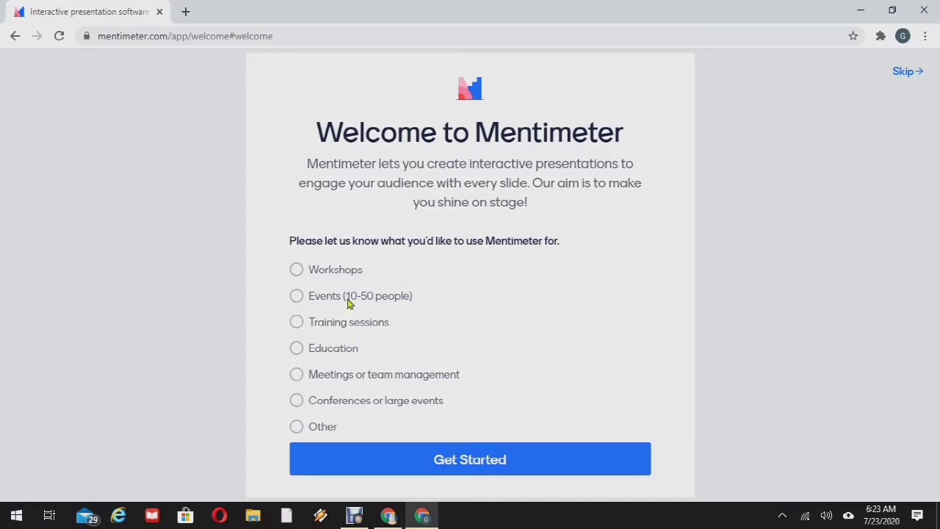
# Step: State the intended use as Education, Educator (higher education), and get started
pyautogui.click(296, 349)
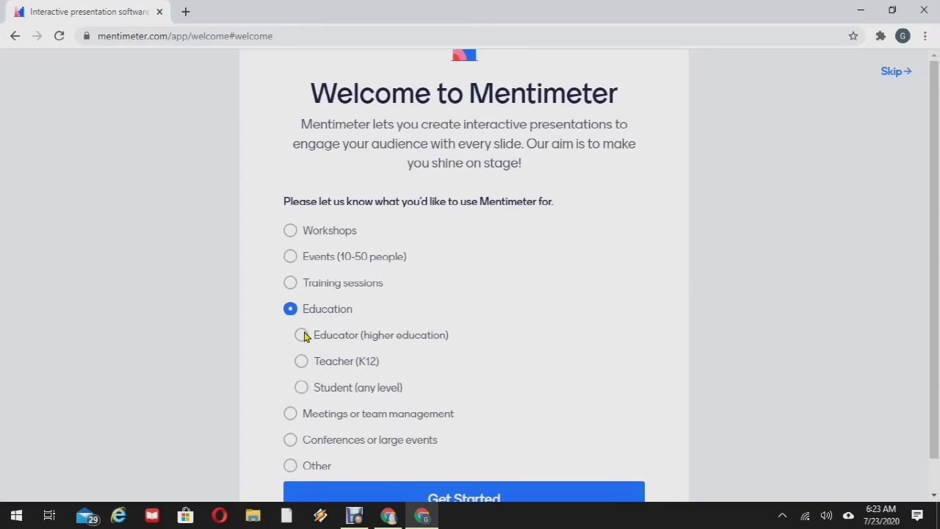
pyautogui.click(303, 335)
pyautogui.scroll(-1, 421, 342)
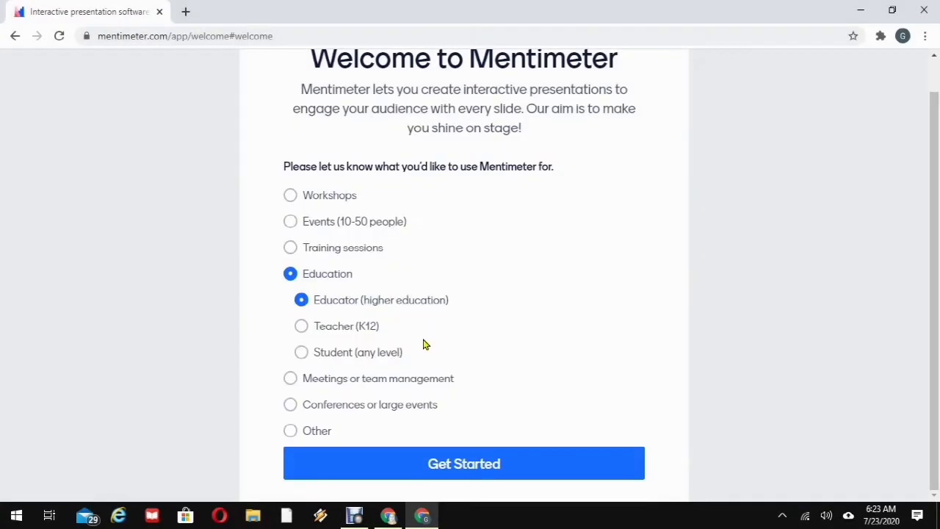
pyautogui.click(463, 475)
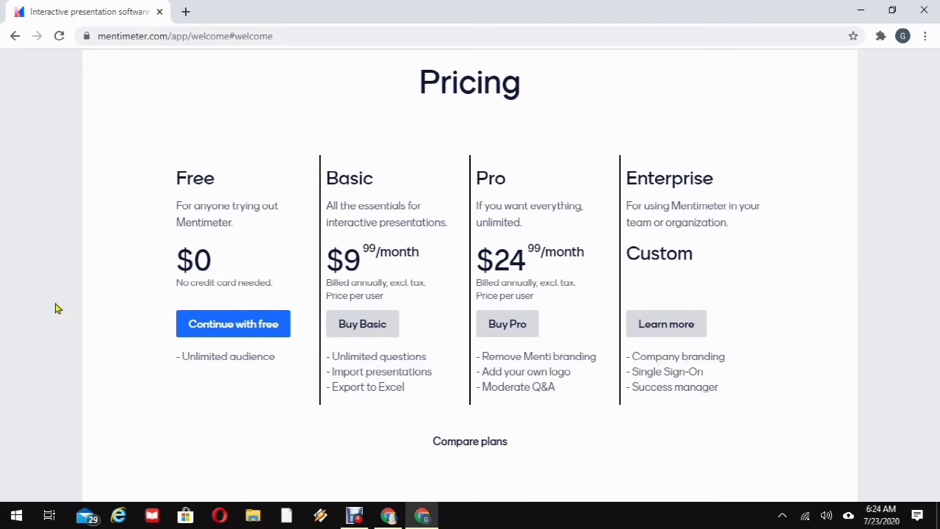
# Step: Continue with the free plan and create a new presentation named My First Presentation
pyautogui.click(195, 325)
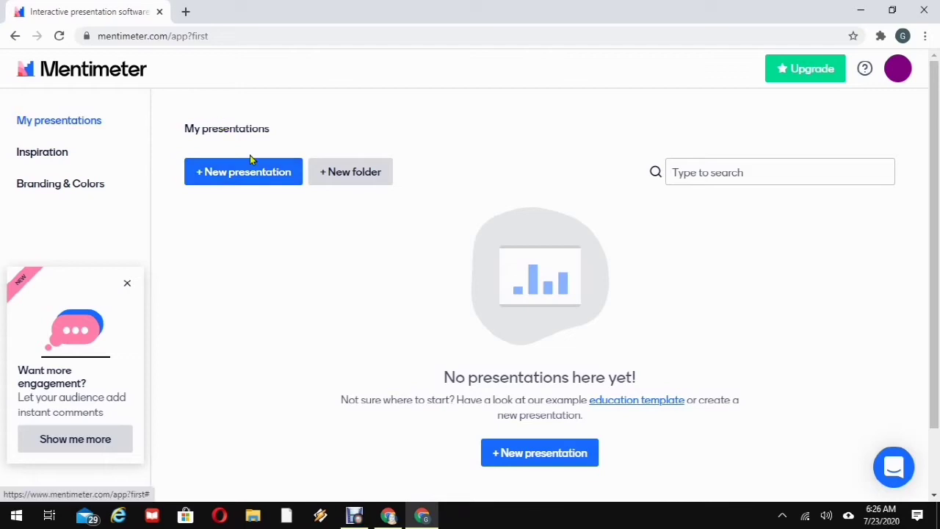
pyautogui.click(255, 176)
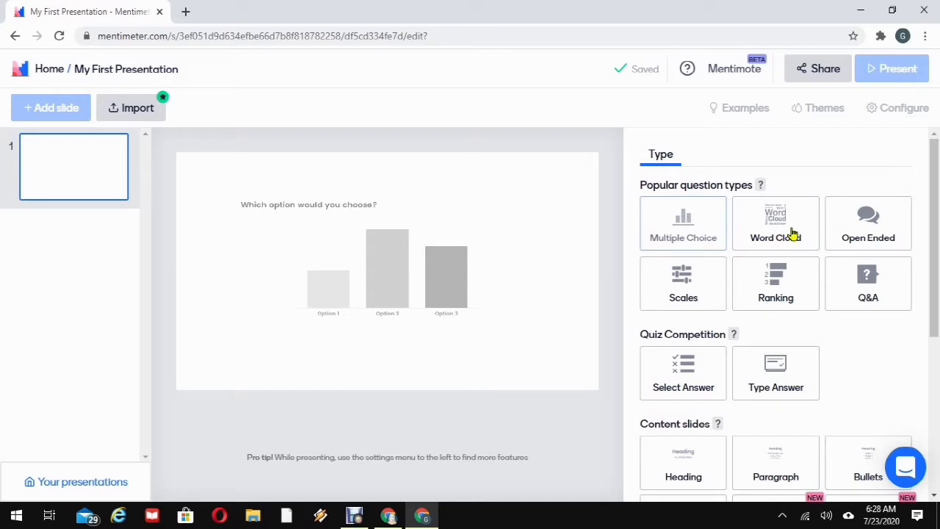
# Step: Examine the previews of the available slide types, from popular questions and quiz competition to content slides and advanced questions
pyautogui.click(793, 234)
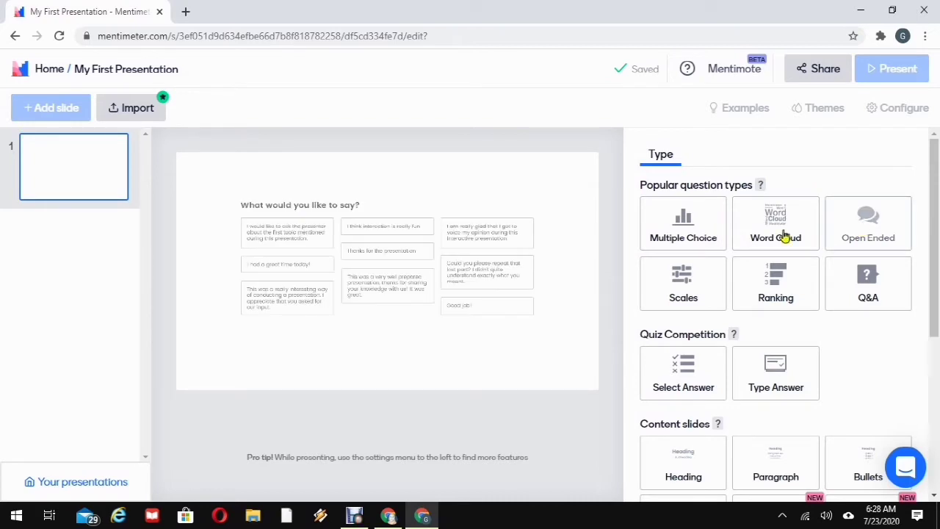
pyautogui.click(694, 287)
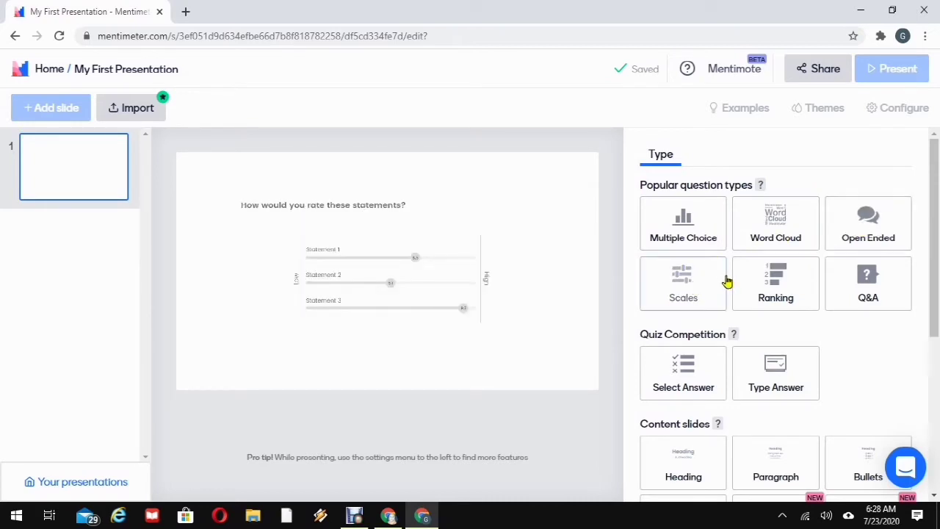
pyautogui.click(767, 288)
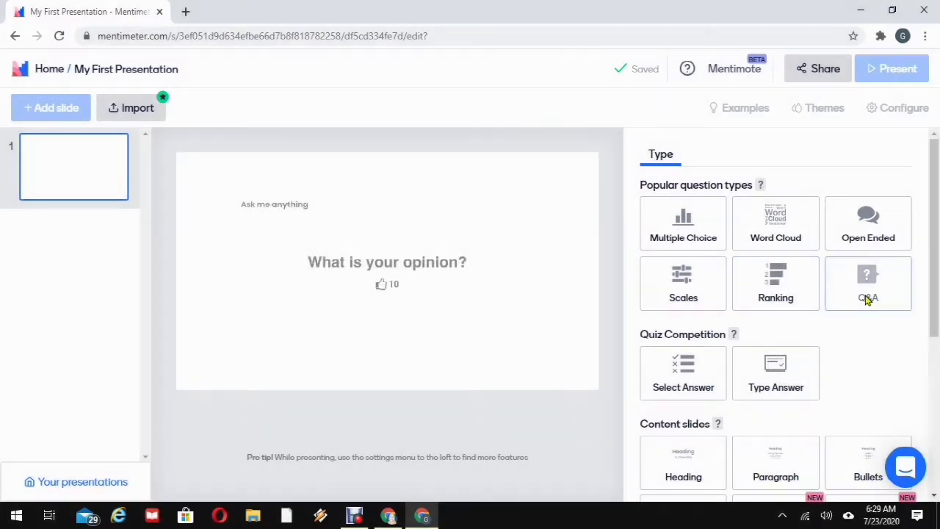
pyautogui.scroll(-2, 759, 310)
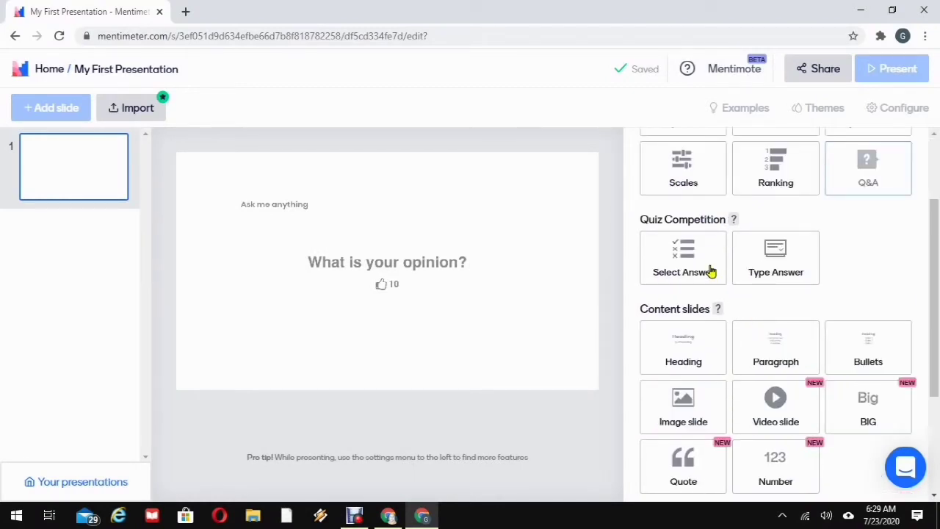
pyautogui.click(694, 249)
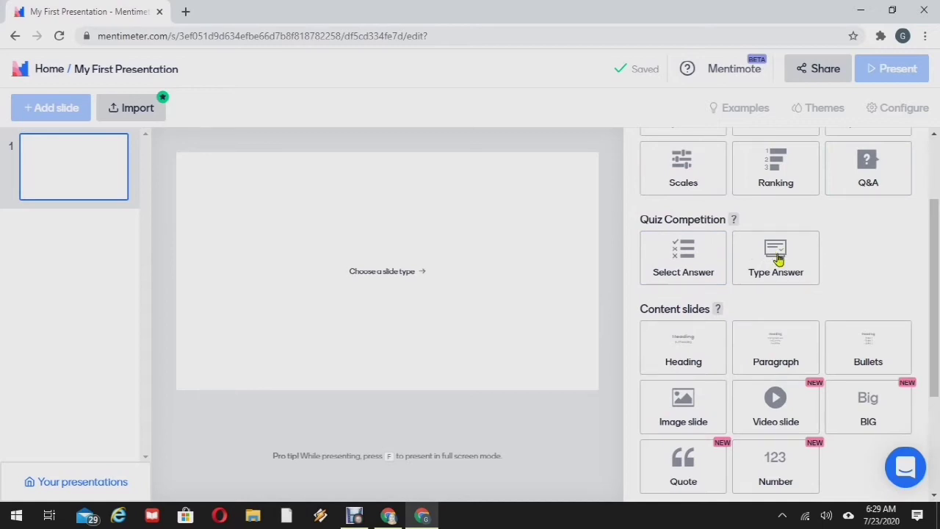
pyautogui.scroll(-2, 756, 265)
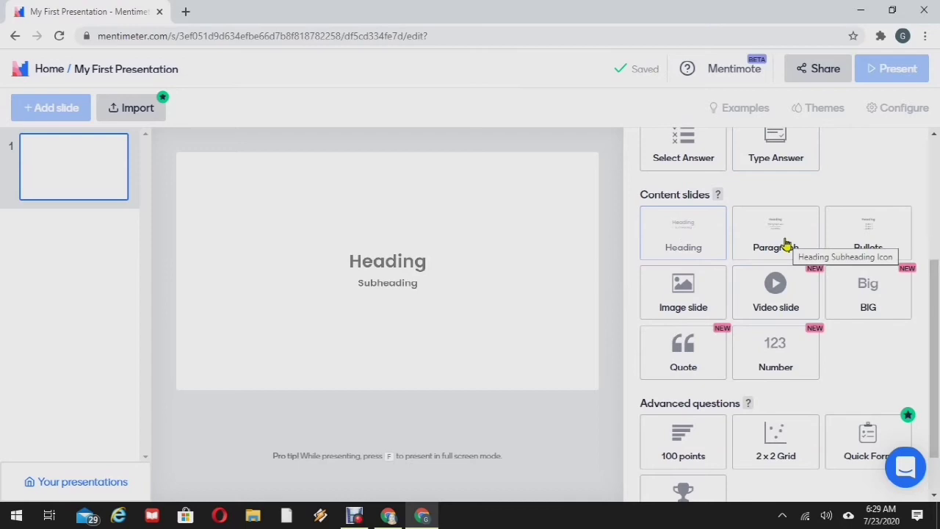
pyautogui.click(786, 244)
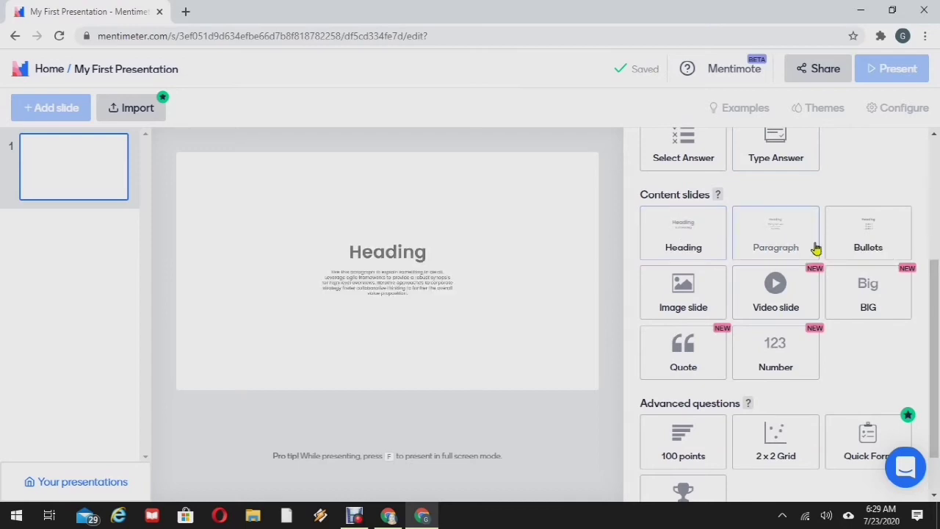
pyautogui.click(868, 250)
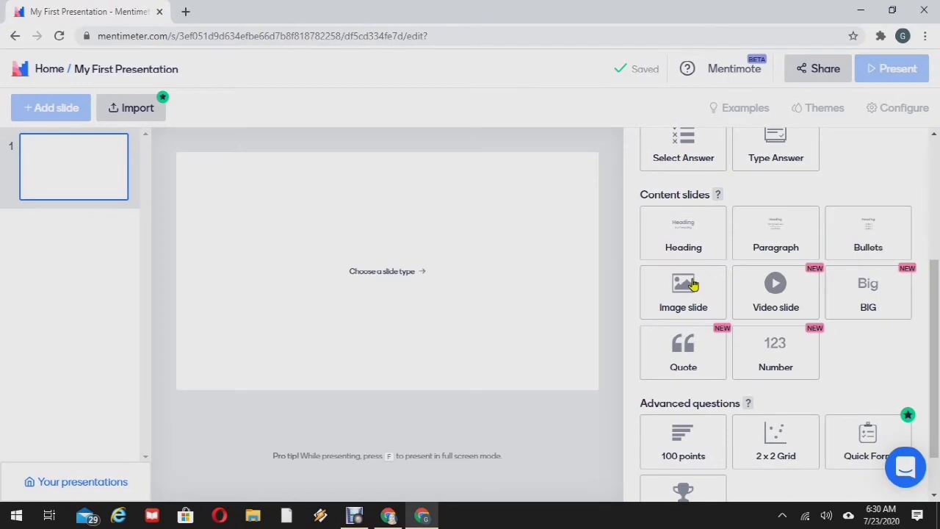
pyautogui.click(693, 284)
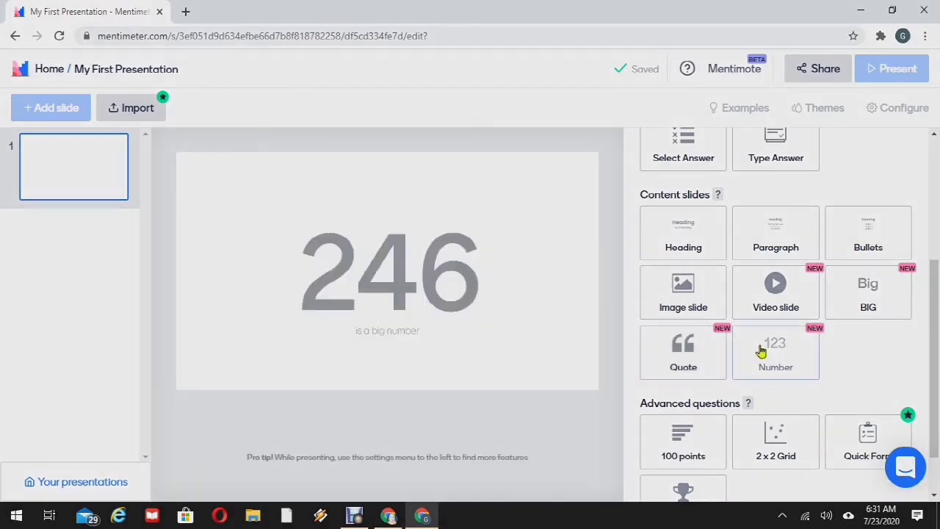
pyautogui.scroll(-1, 761, 351)
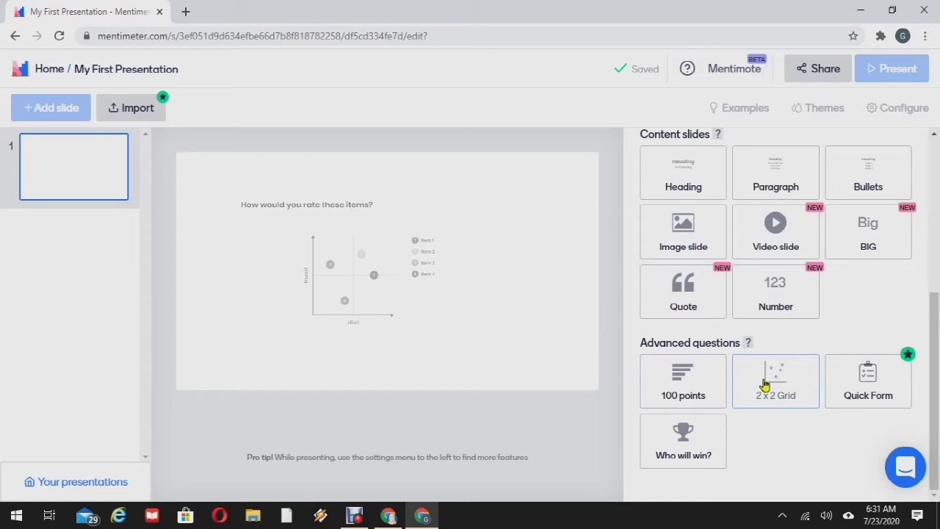
pyautogui.click(841, 394)
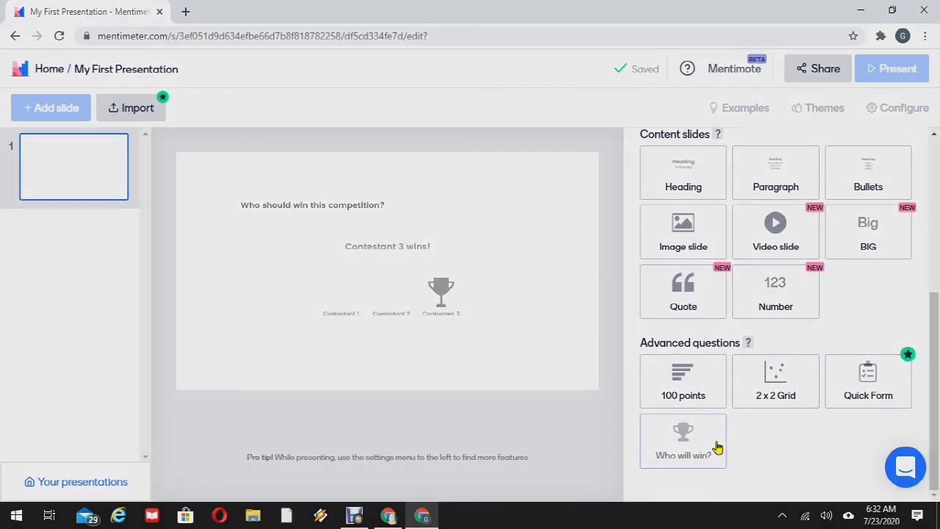
pyautogui.scroll(3, 723, 436)
pyautogui.scroll(1, 737, 427)
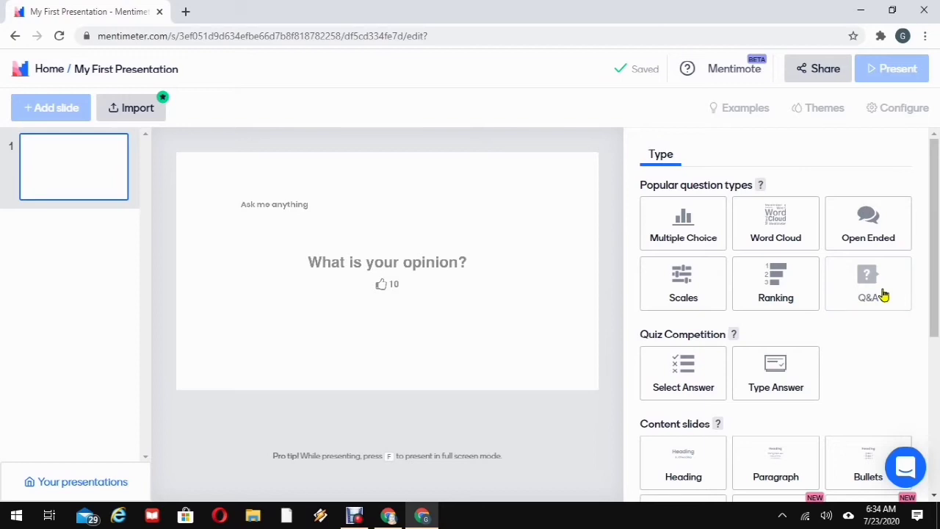
# Step: Make the first slide a Q&A slide with the question "Tuliskan nama lengkap Anda" and close voting on it
pyautogui.click(884, 294)
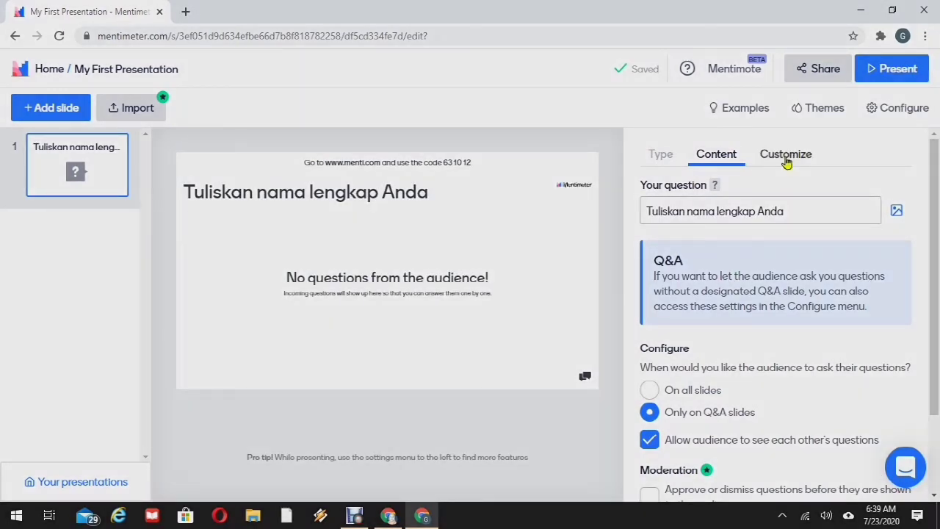
pyautogui.click(786, 162)
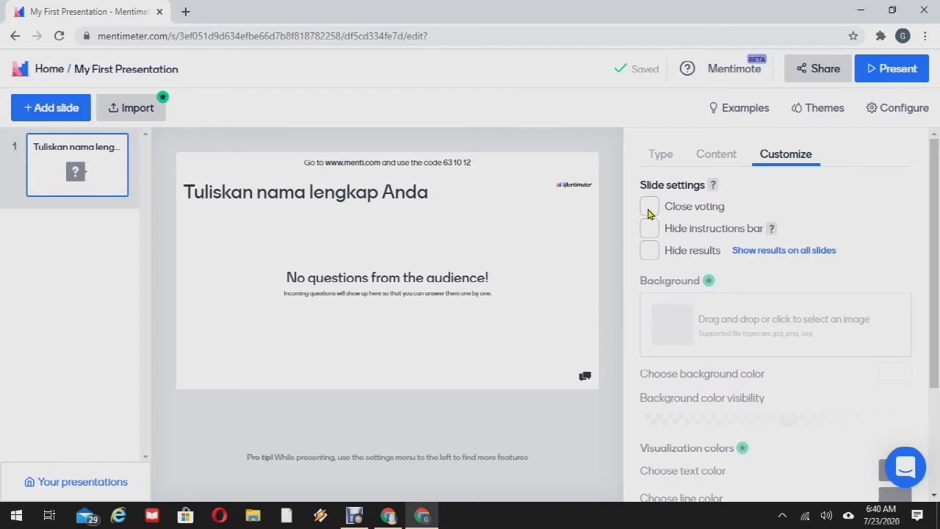
pyautogui.click(649, 209)
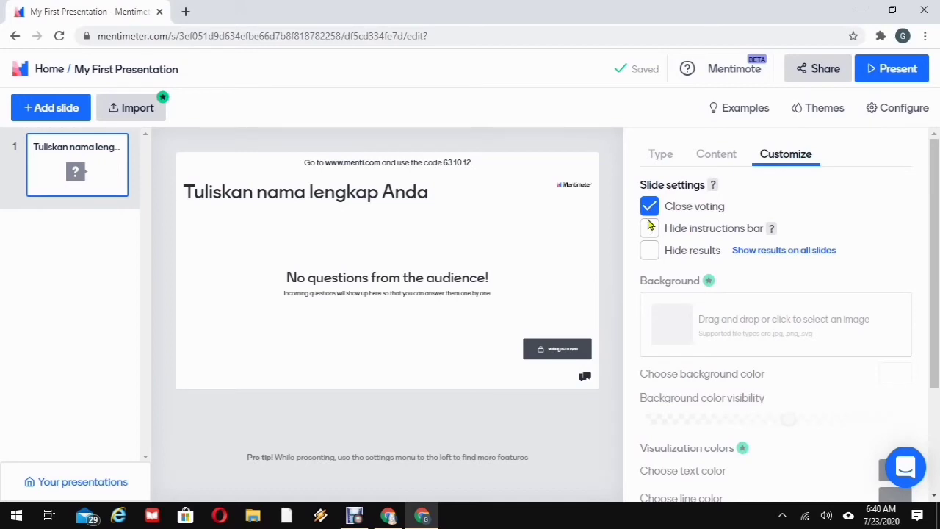
pyautogui.moveTo(409, 163)
pyautogui.scroll(-2, 670, 264)
pyautogui.scroll(-1, 670, 264)
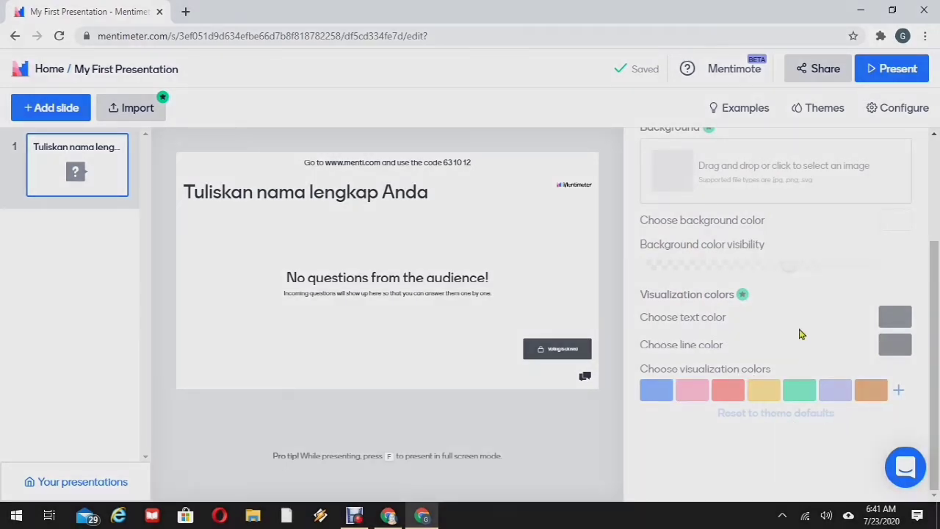
pyautogui.scroll(4, 802, 276)
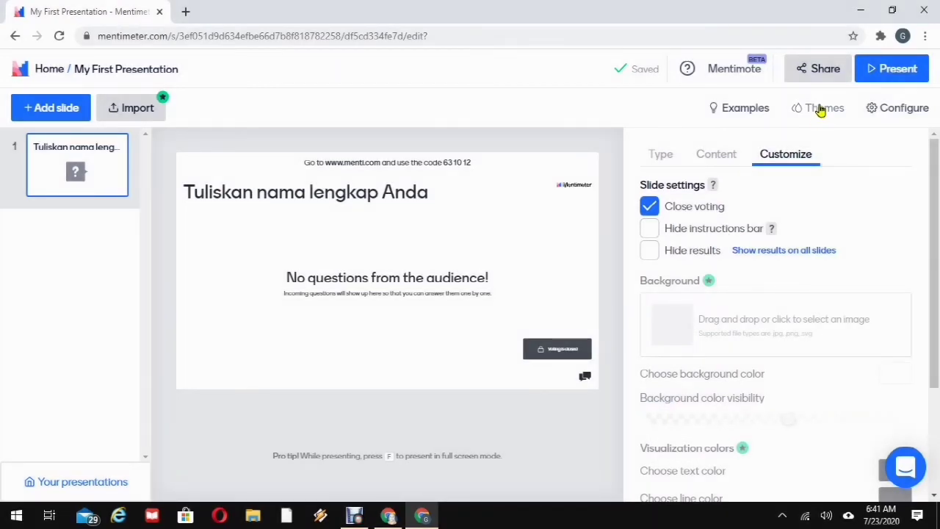
# Step: Apply the Gradient theme to the presentation
pyautogui.click(820, 110)
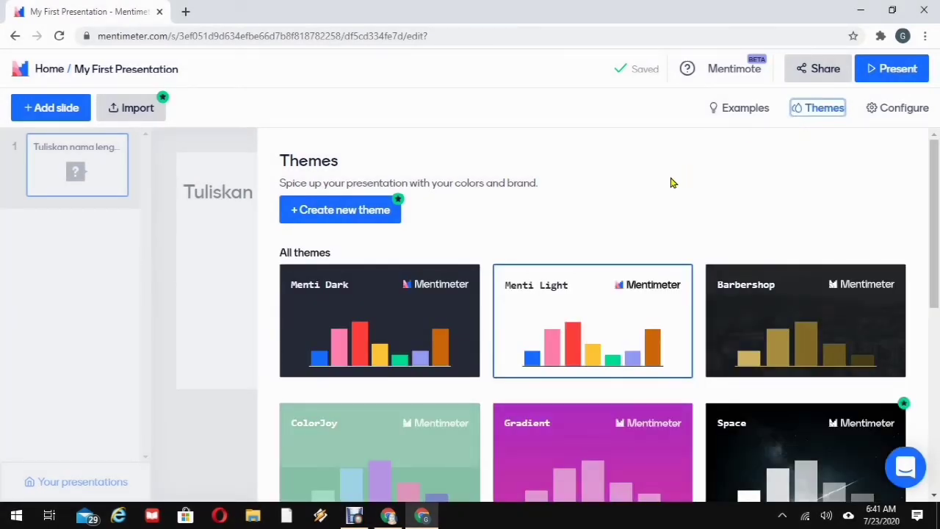
pyautogui.scroll(-2, 632, 223)
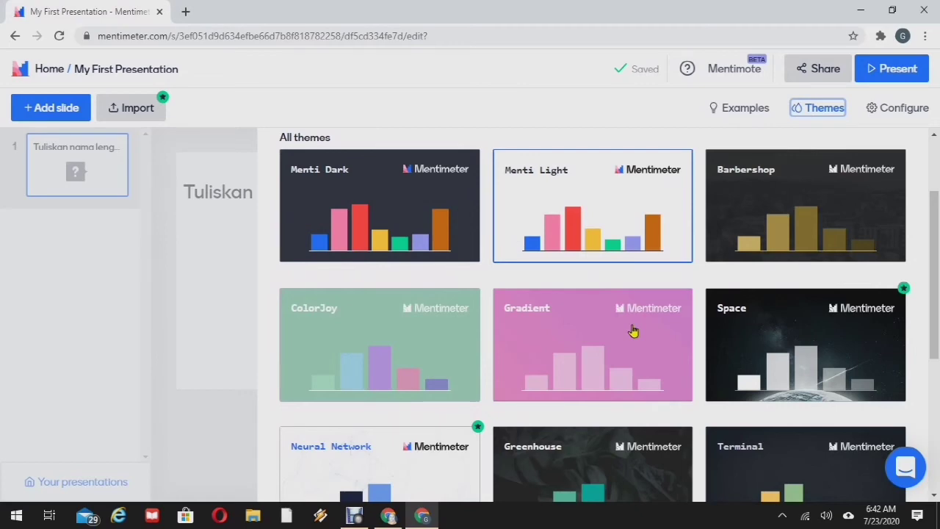
pyautogui.click(632, 331)
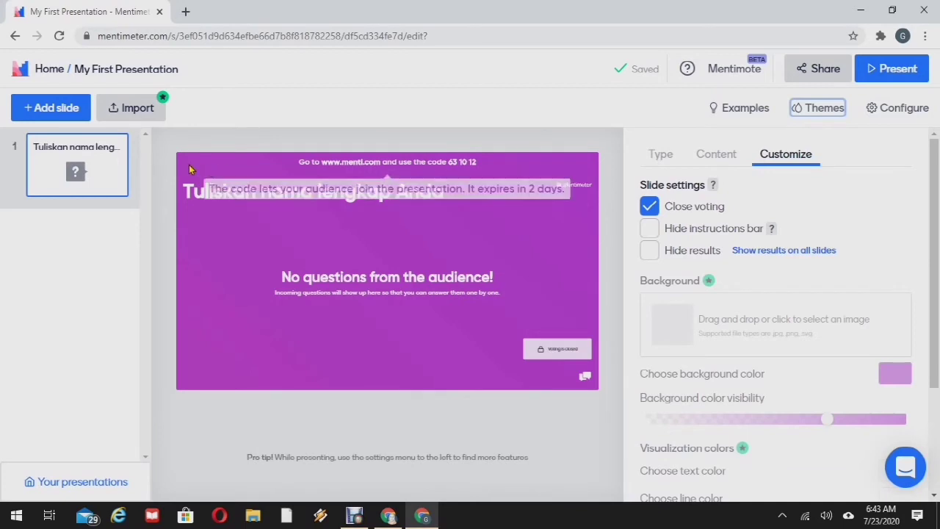
# Step: Add a Word Cloud slide with the question "Tuliskan satu kata yang sedang Anda pikirkan saat mengikuti pelatihan sekarang ini?"
pyautogui.click(43, 111)
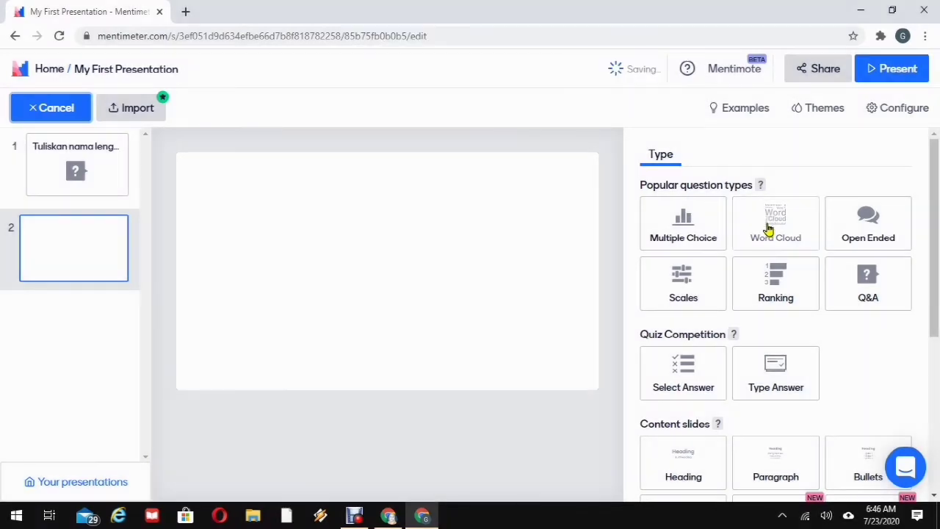
pyautogui.click(770, 222)
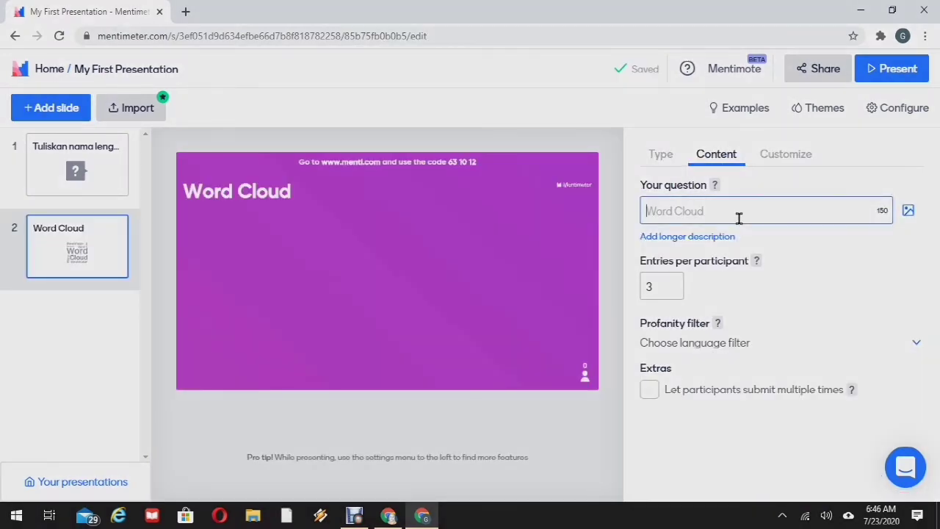
pyautogui.write('Tuliska')
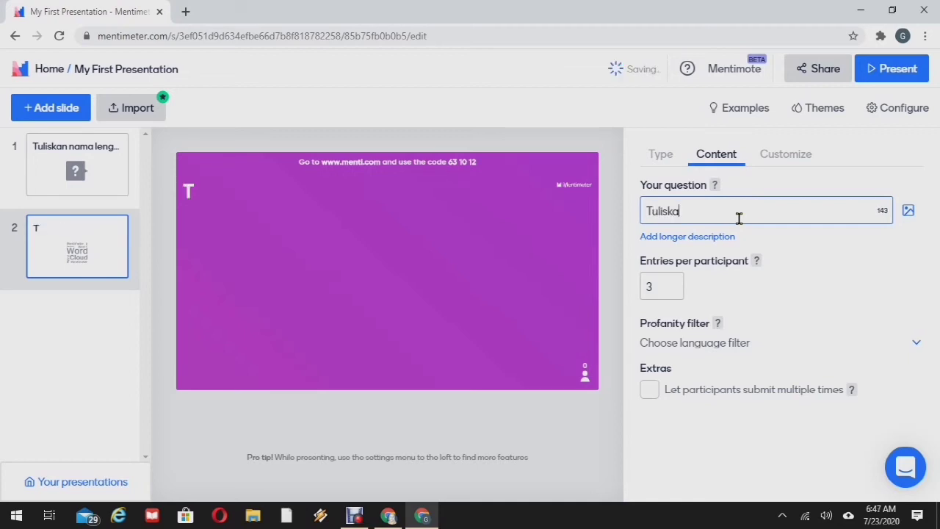
pyautogui.write('n satu kata yan')
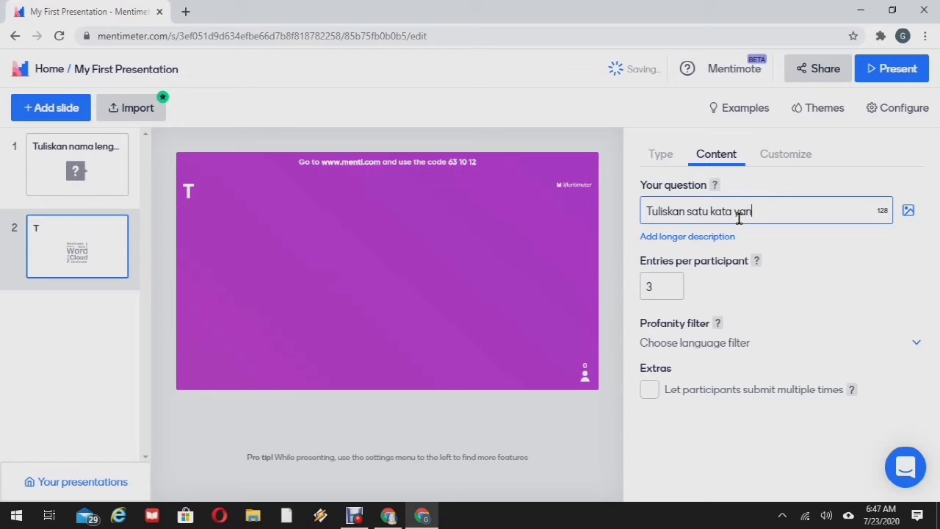
pyautogui.write('g sedang Anda pikirkan saat mengikut')
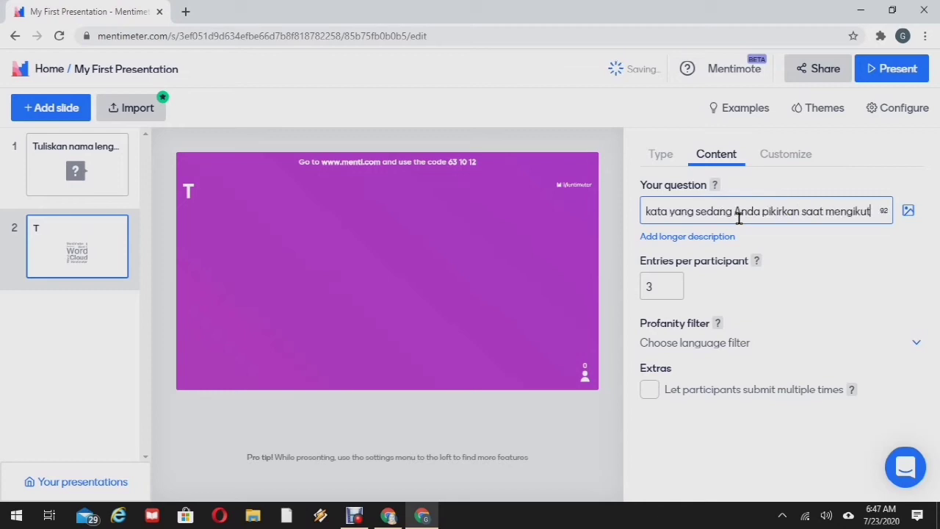
pyautogui.write('i pelatih')
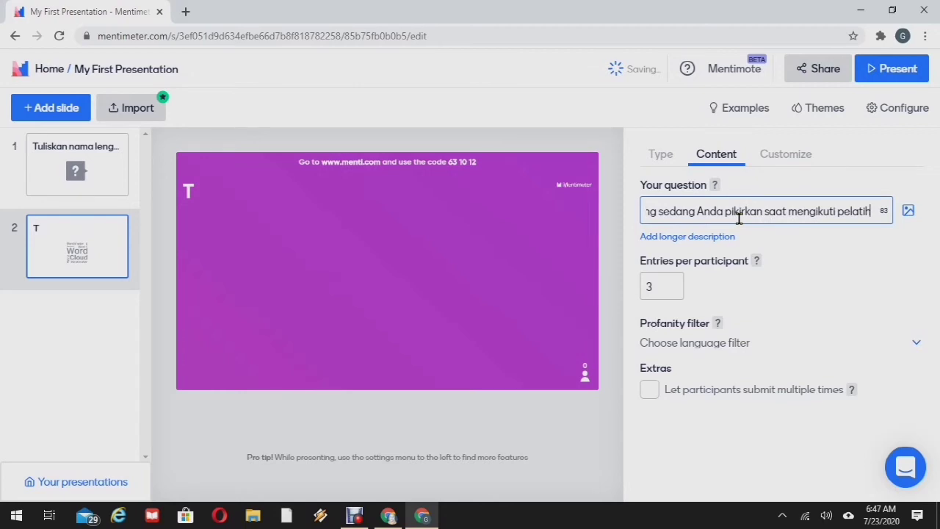
pyautogui.write('an seko')
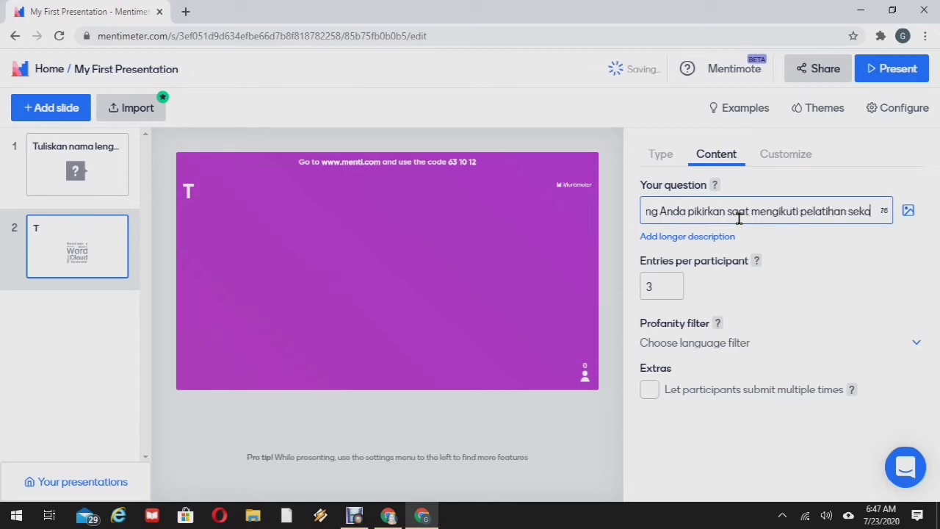
pyautogui.press('BackSpace')
pyautogui.write('arang ini?')
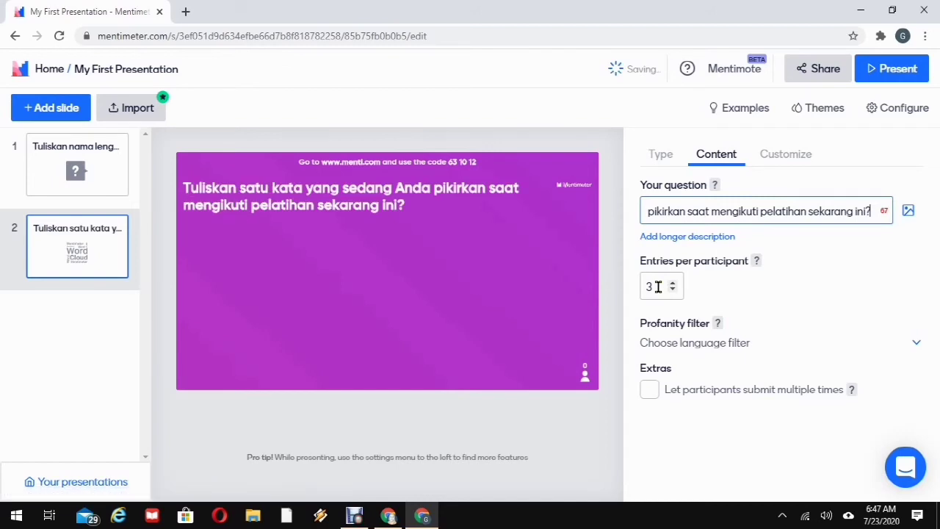
# Step: Limit the Word Cloud slide to 1 entry per participant and turn on the profanity filter for all languages
pyautogui.click(657, 287)
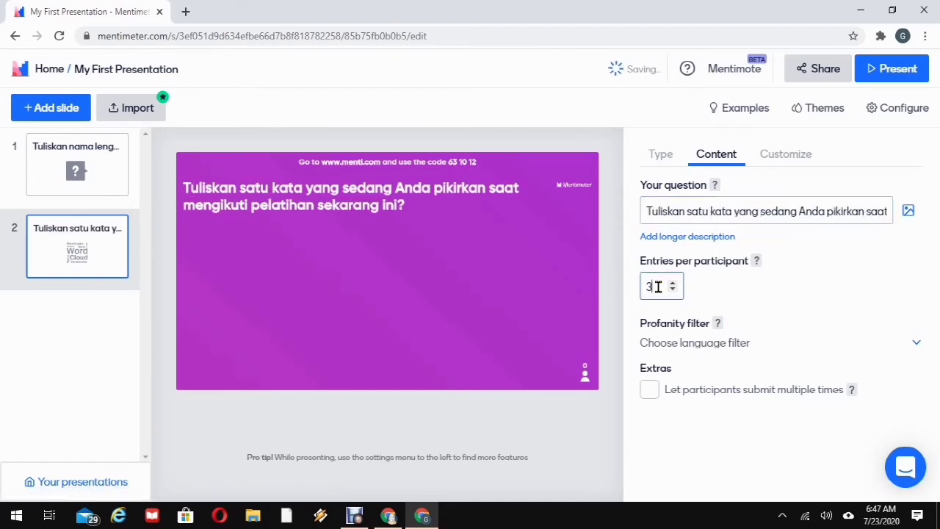
pyautogui.press('BackSpace')
pyautogui.write('1')
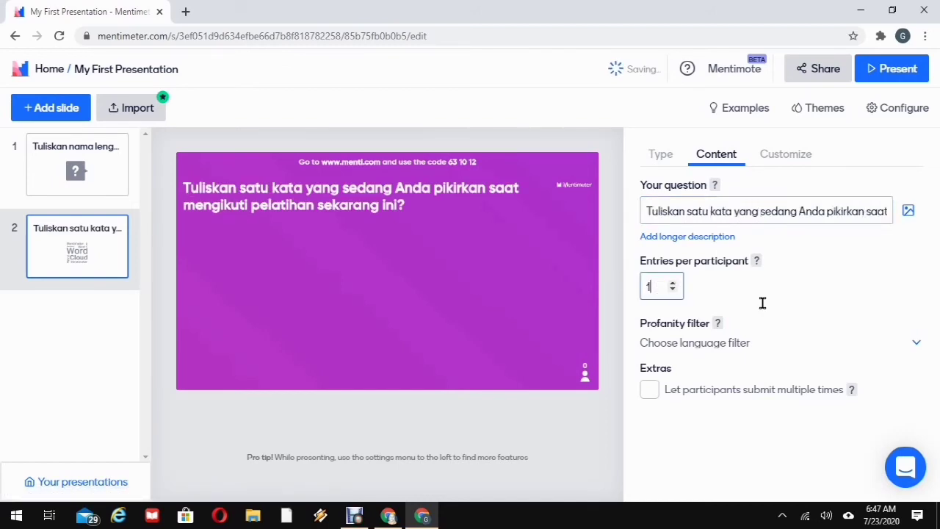
pyautogui.click(915, 346)
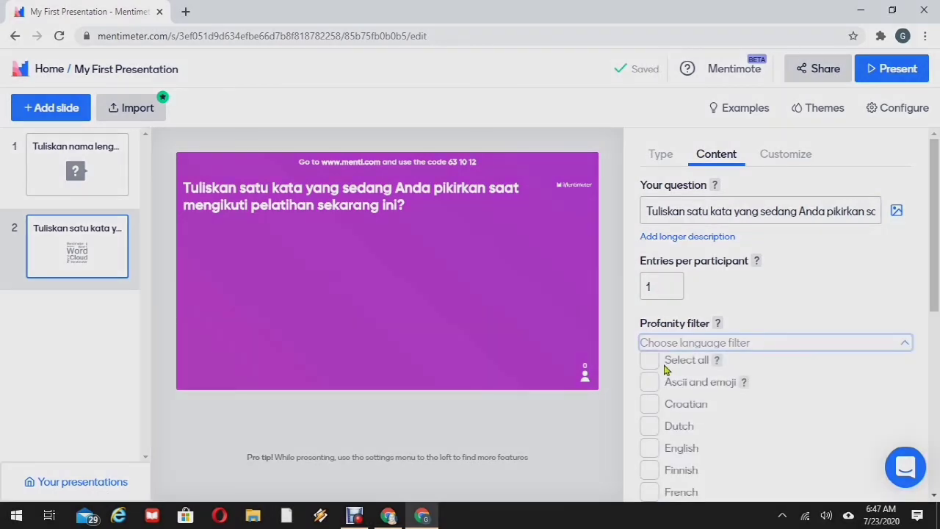
pyautogui.click(649, 360)
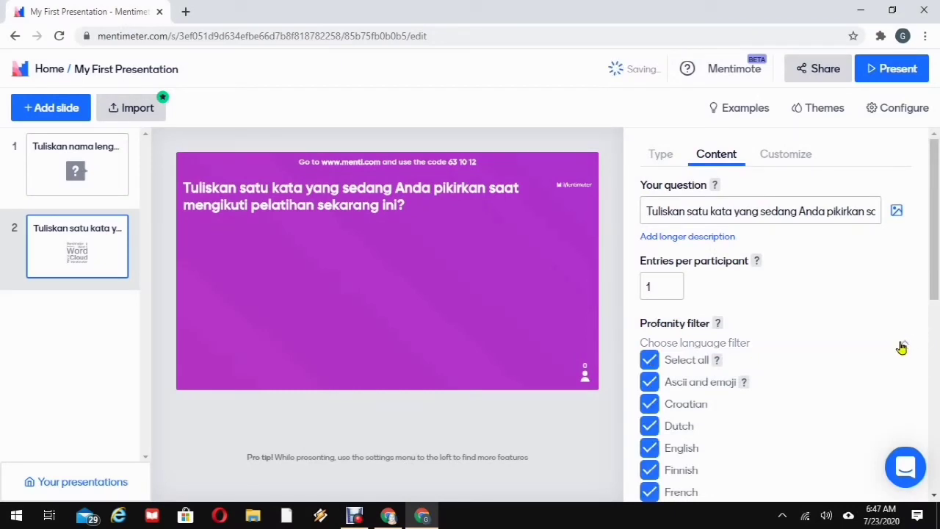
pyautogui.click(902, 349)
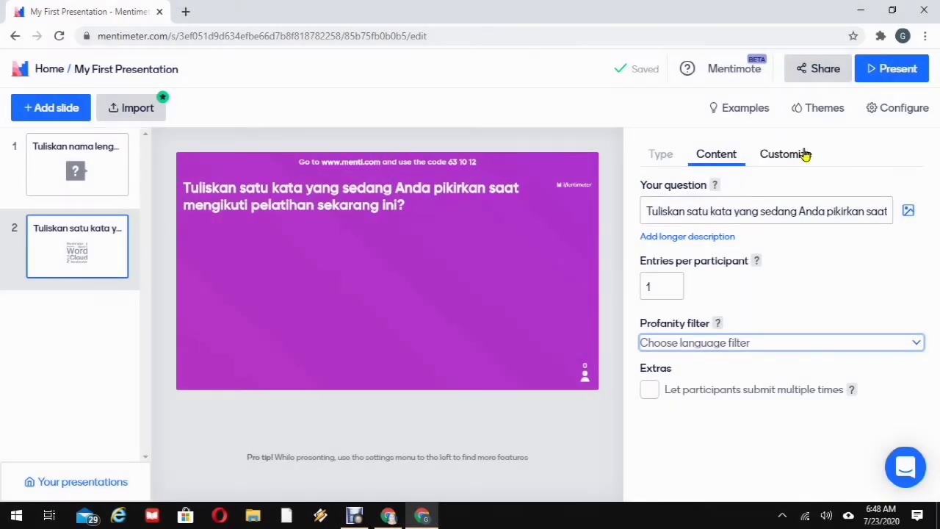
# Step: Close voting on the Word Cloud slide in its slide settings
pyautogui.click(797, 154)
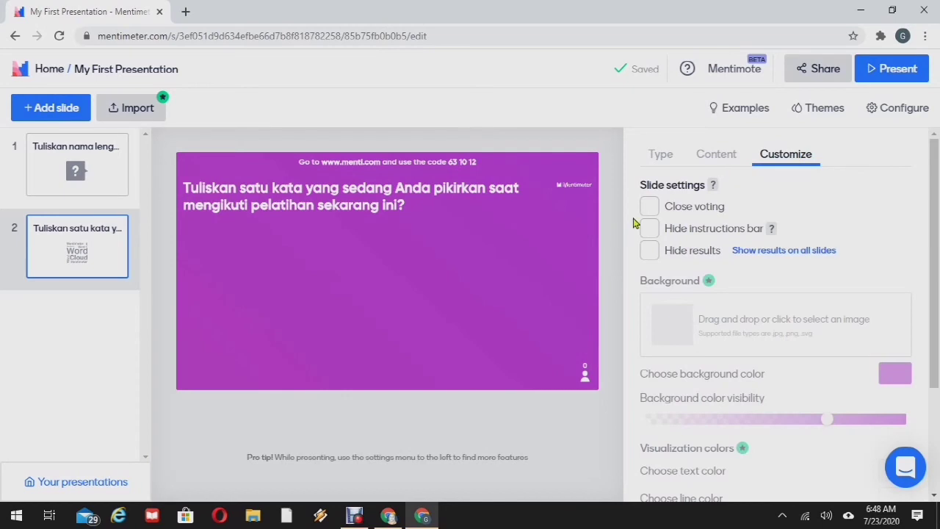
pyautogui.click(662, 205)
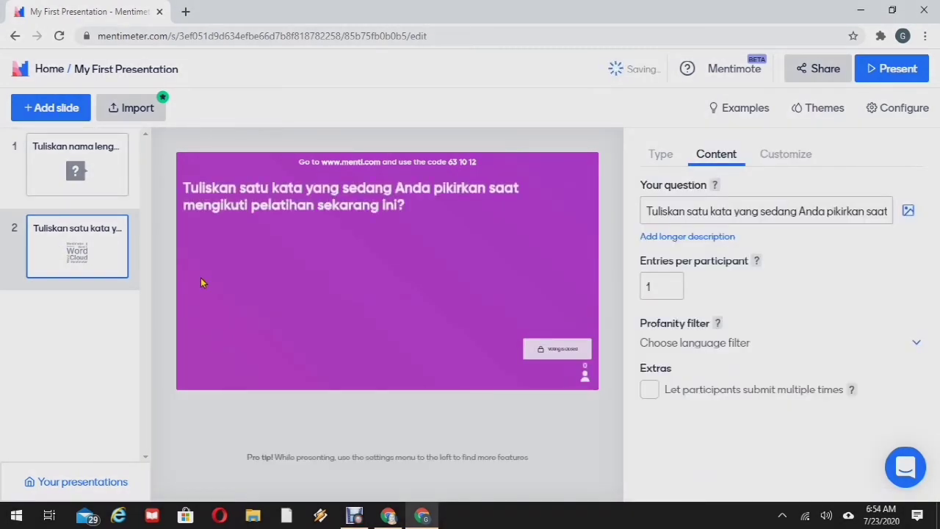
pyautogui.click(800, 155)
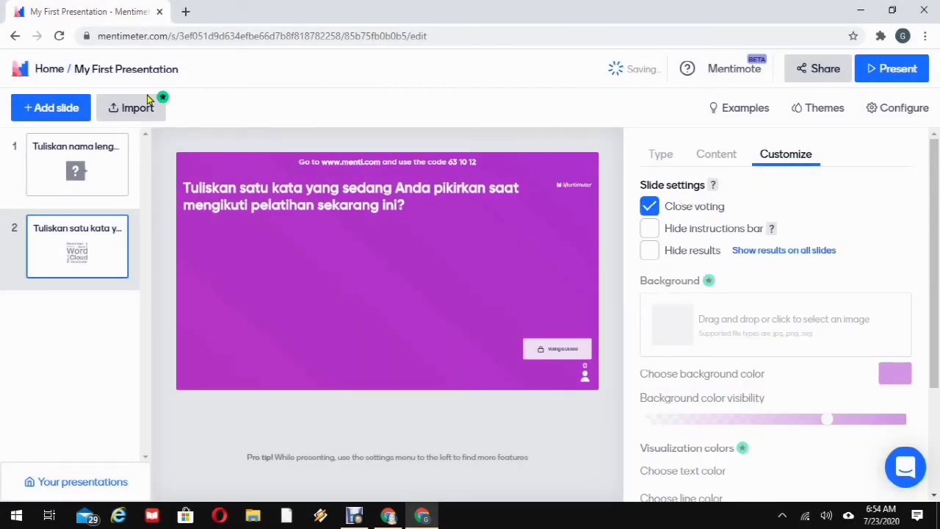
# Step: Add a Multiple Choice slide asking "Berapa rasio compressi dan ventilasi untuk pasien dewasa henti napas henti jantung dengan satu orang penolong?"
pyautogui.click(80, 107)
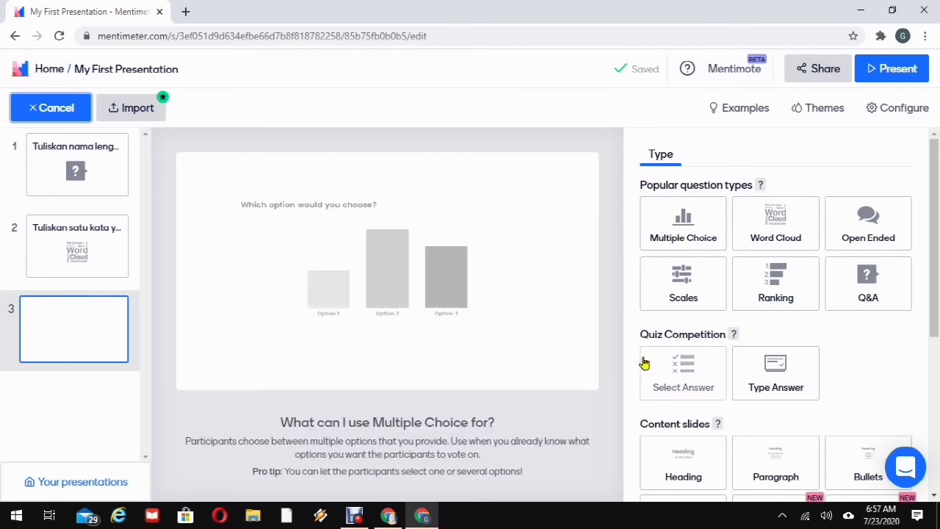
pyautogui.click(685, 241)
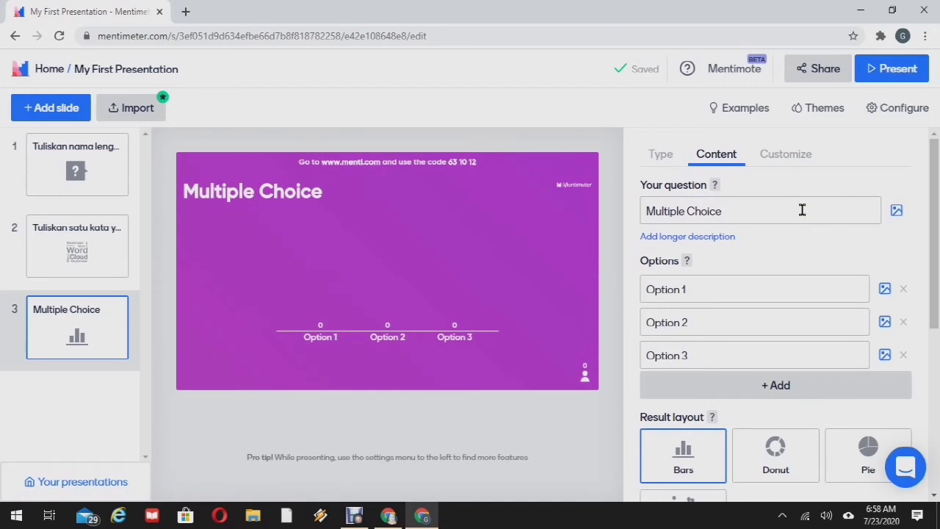
pyautogui.click(802, 210)
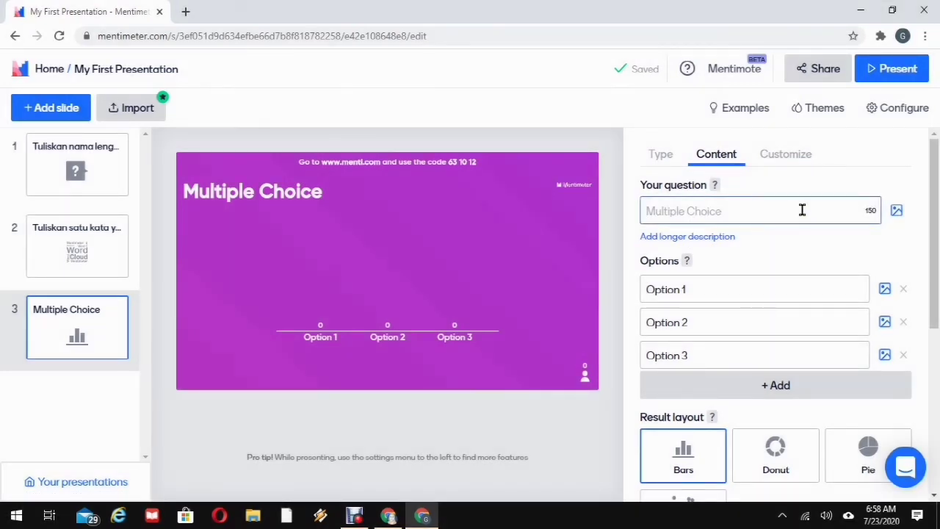
pyautogui.write('Berapa')
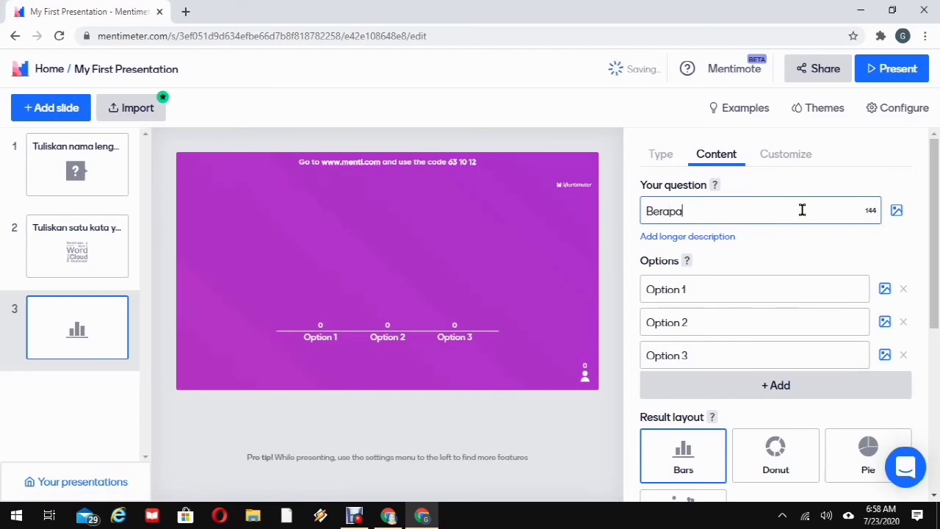
pyautogui.write(' rasio')
pyautogui.write('compressi dan ven')
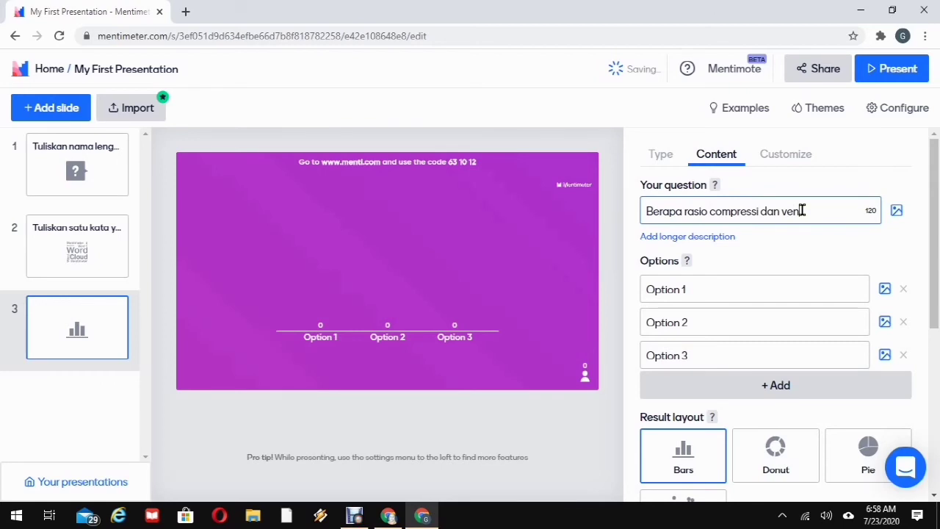
pyautogui.write('tilasi untuk ')
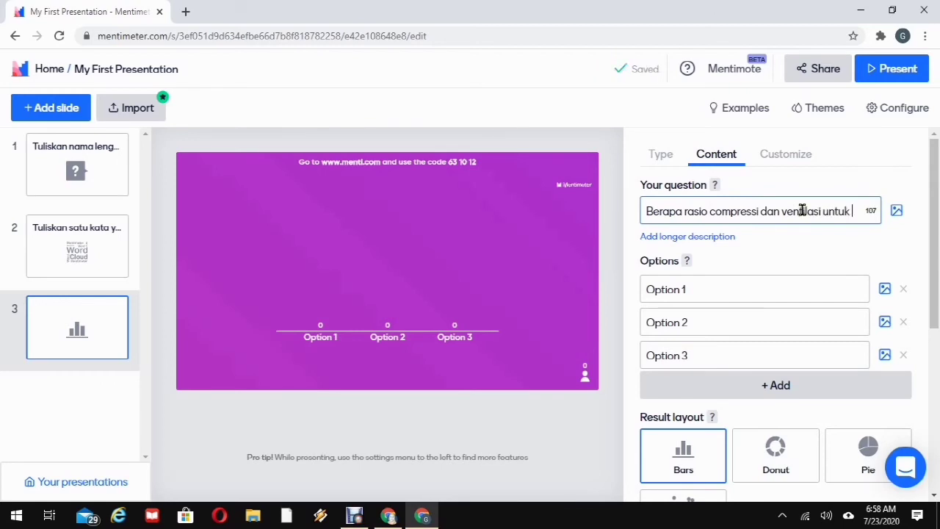
pyautogui.write('pd')
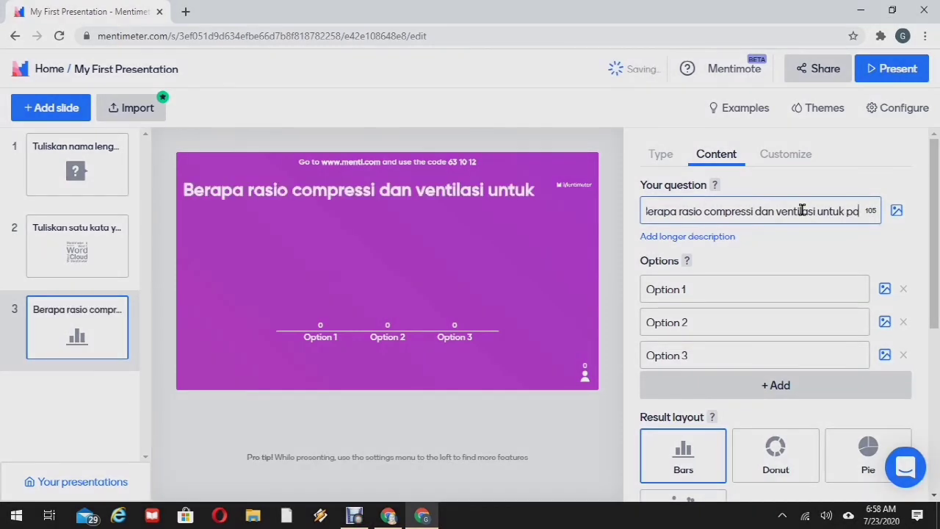
pyautogui.press('BackSpace')
pyautogui.write('asien')
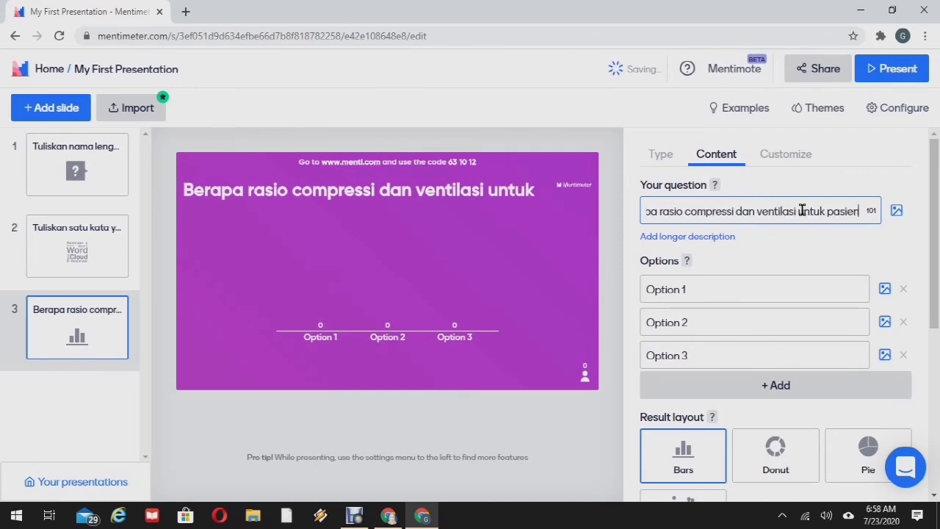
pyautogui.write(' d')
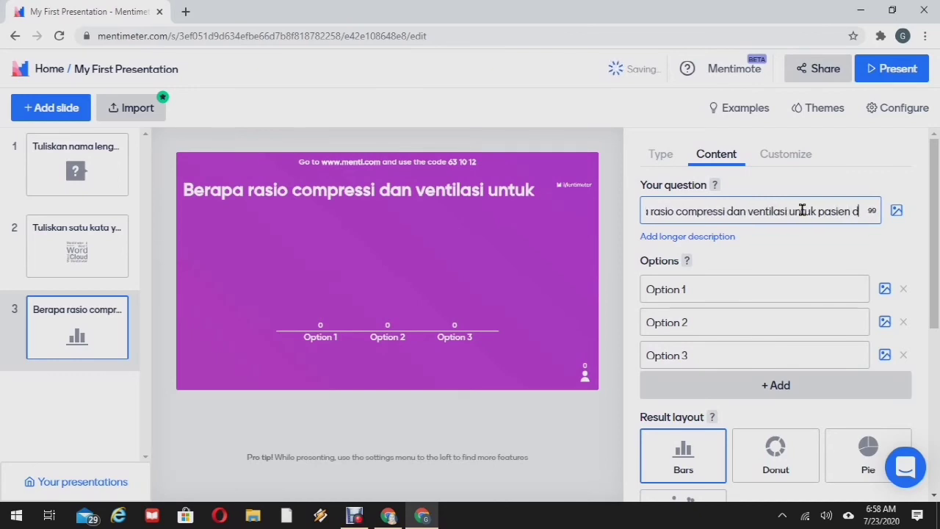
pyautogui.write('ewasa ')
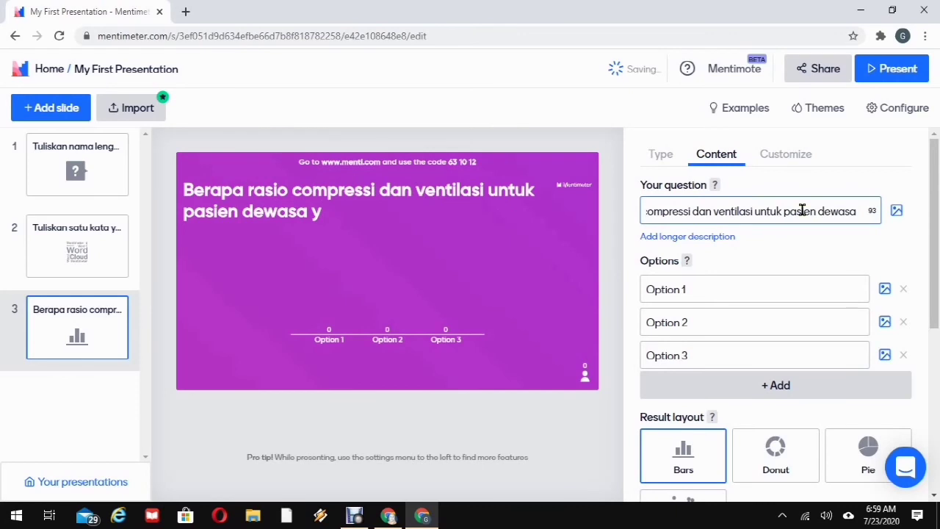
pyautogui.write('henti')
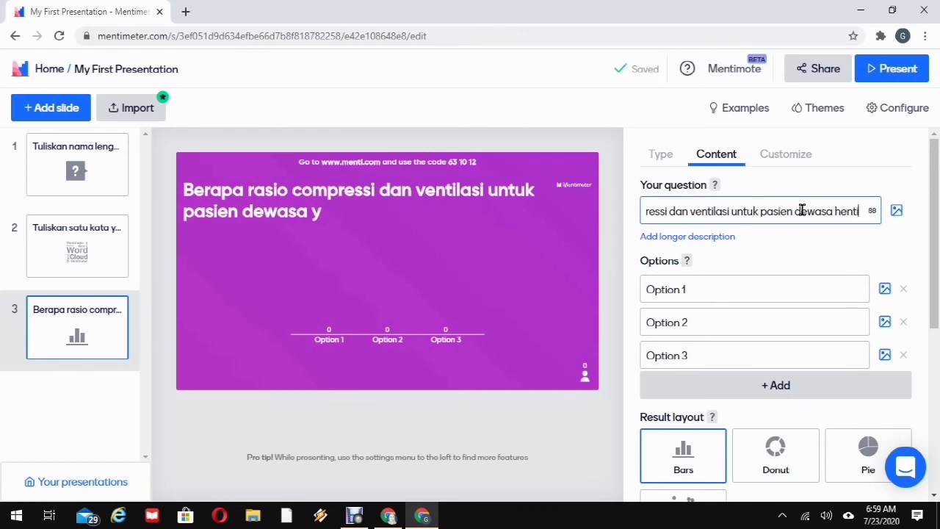
pyautogui.write(' n')
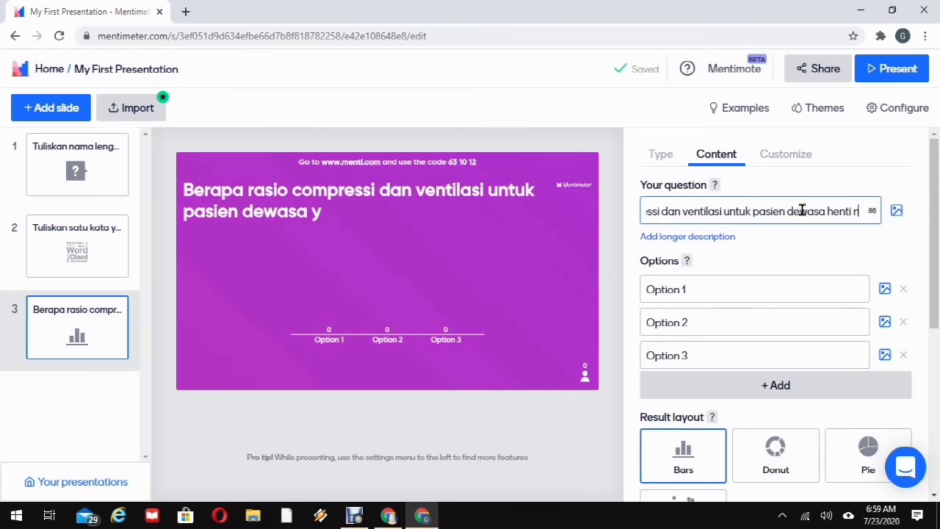
pyautogui.write('apas')
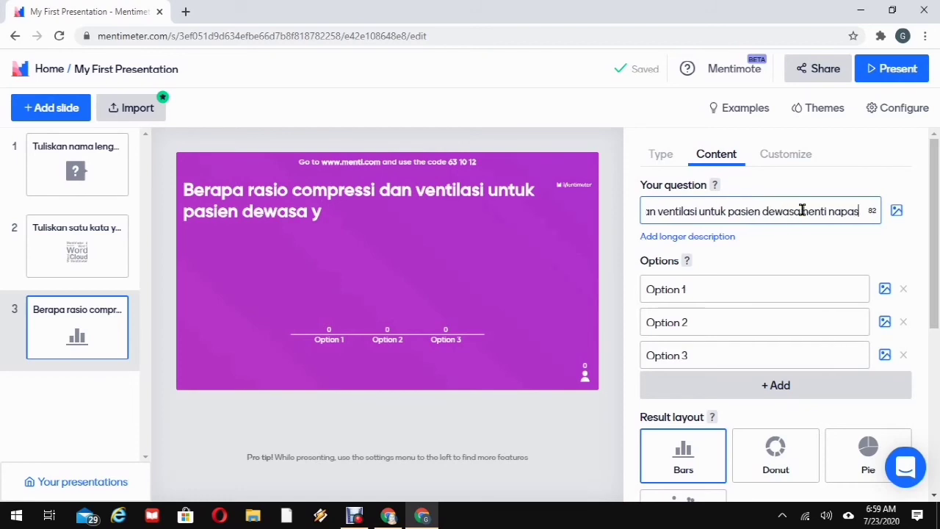
pyautogui.write(' henti jantun')
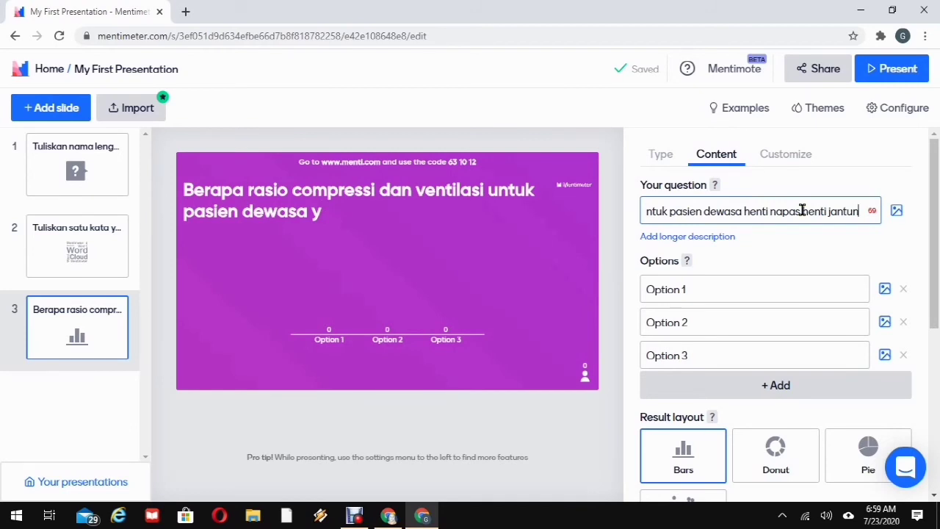
pyautogui.write('g dengan satu orang penolong?')
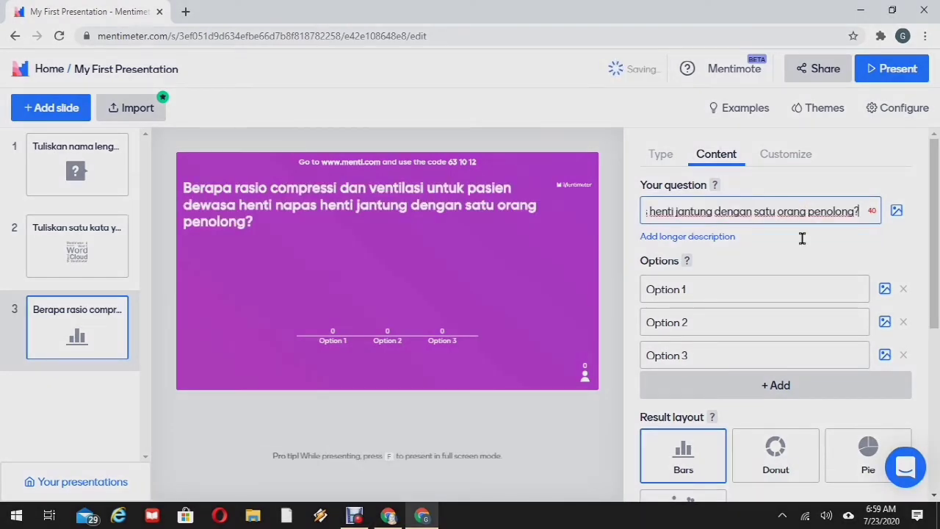
# Step: Fill in the first three answer options of the Multiple Choice slide as 30:1, 30:2 and 15:1
pyautogui.click(718, 289)
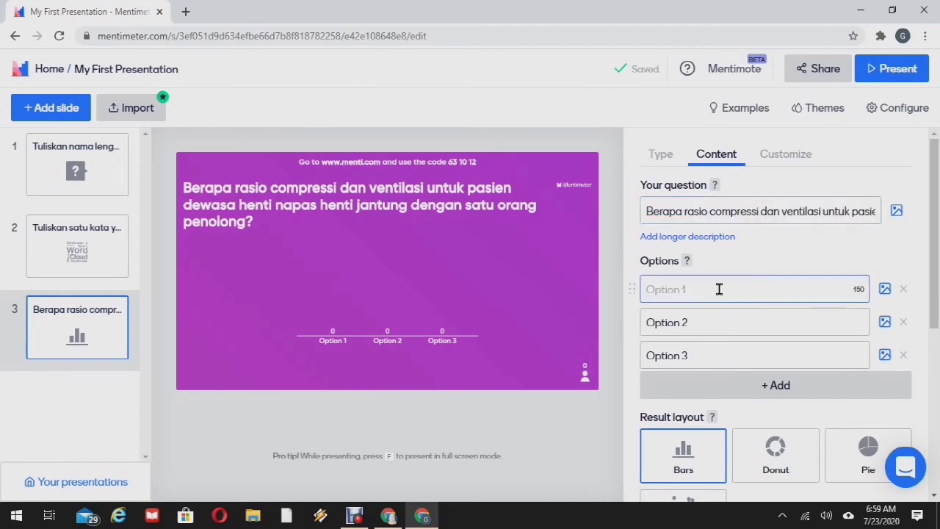
pyautogui.write('30 ')
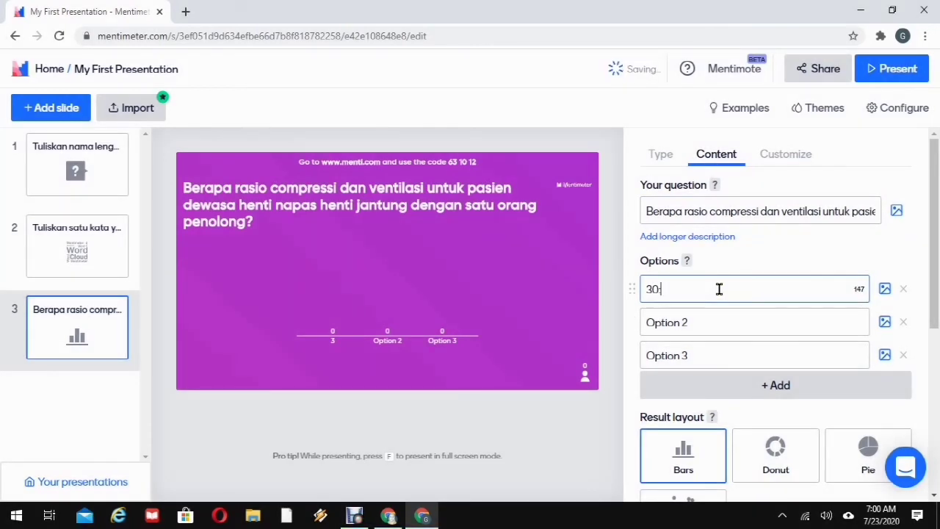
pyautogui.write('1')
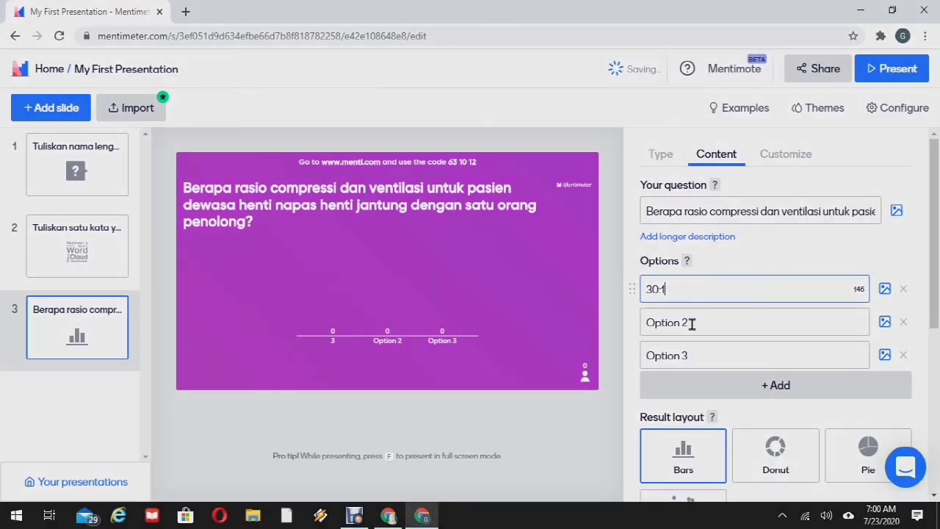
pyautogui.click(692, 323)
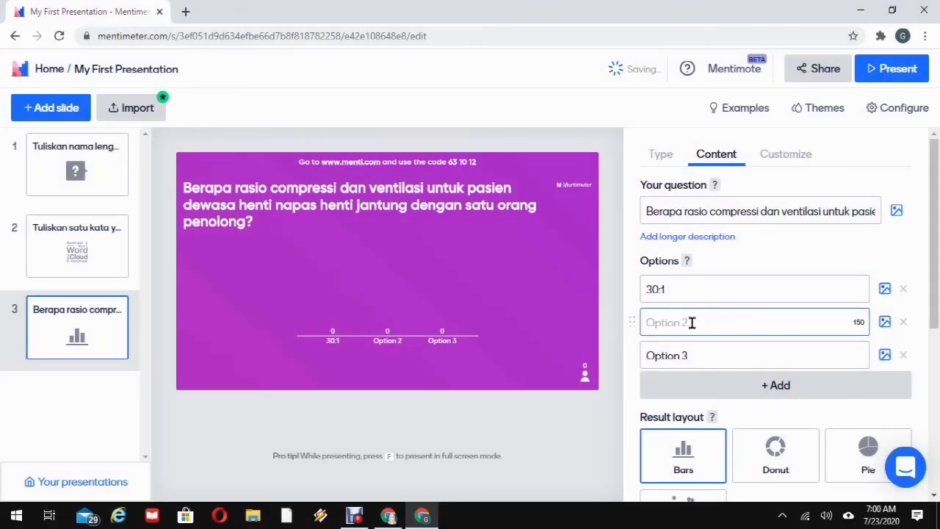
pyautogui.write('30:2')
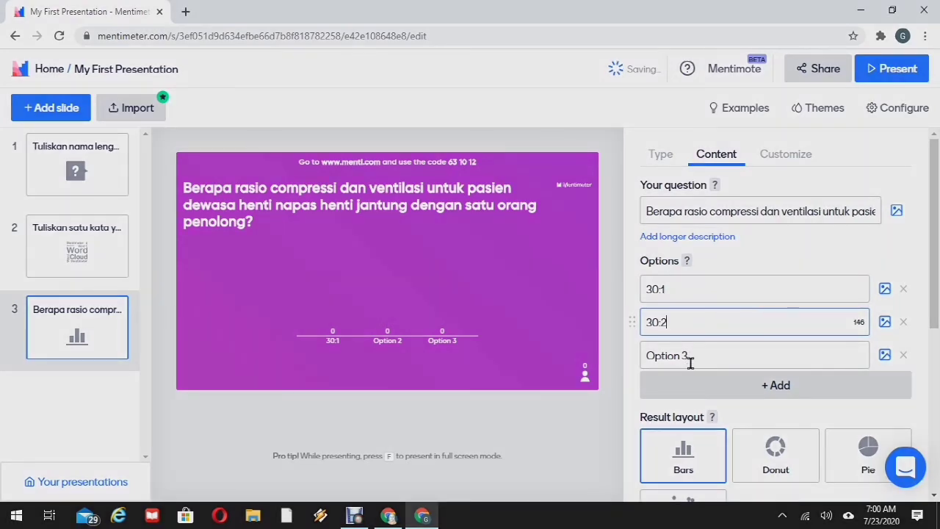
pyautogui.click(692, 355)
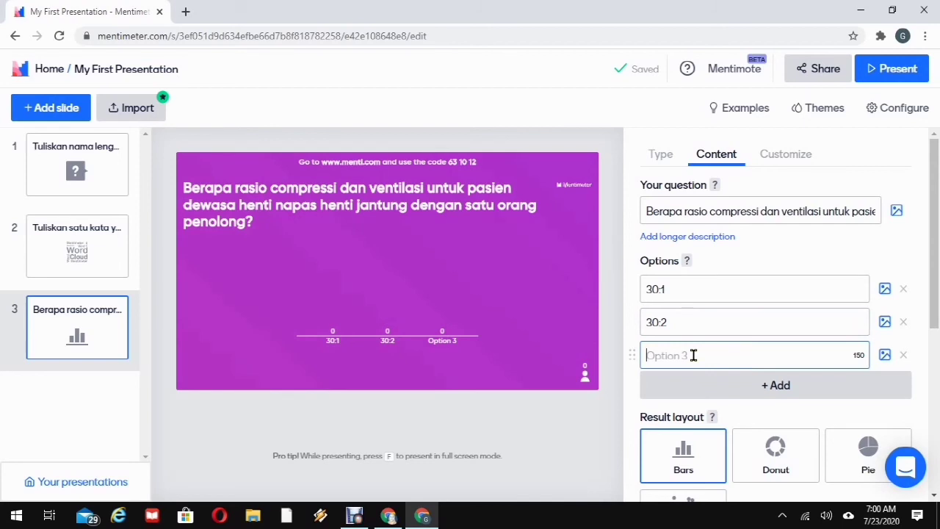
pyautogui.write('15:1')
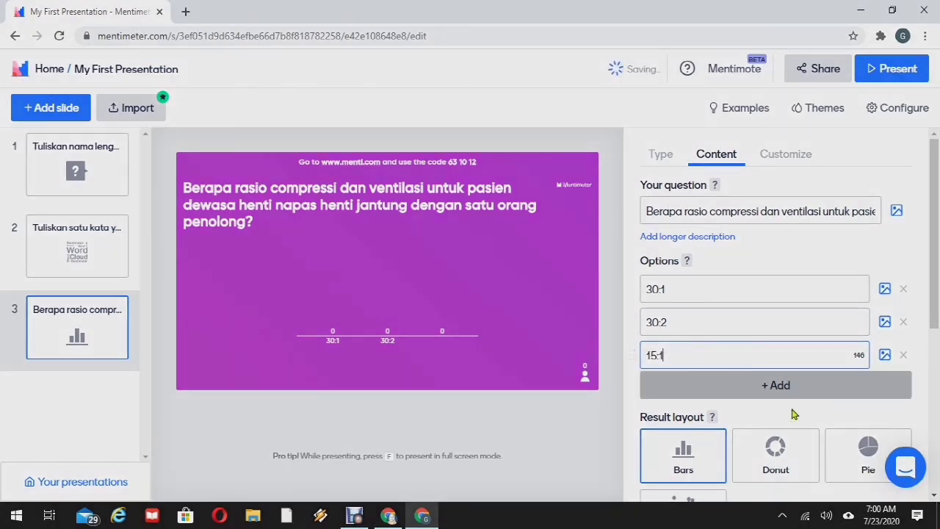
# Step: Add a fourth answer option, 15:2, to the Multiple Choice slide
pyautogui.click(782, 388)
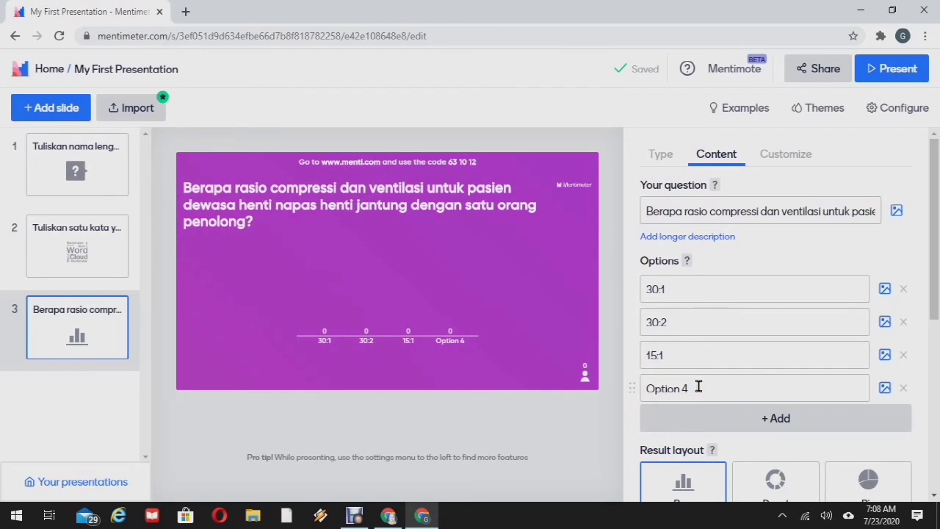
pyautogui.click(704, 387)
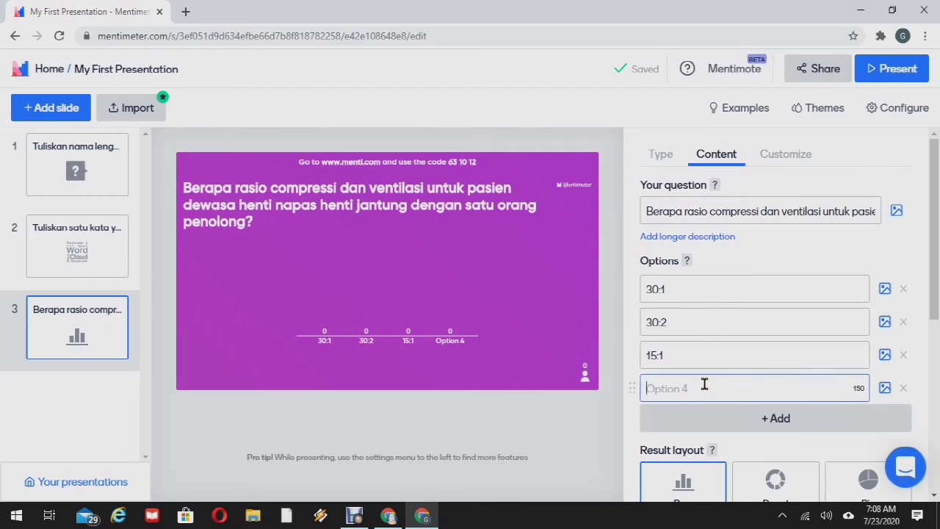
pyautogui.write('15:2')
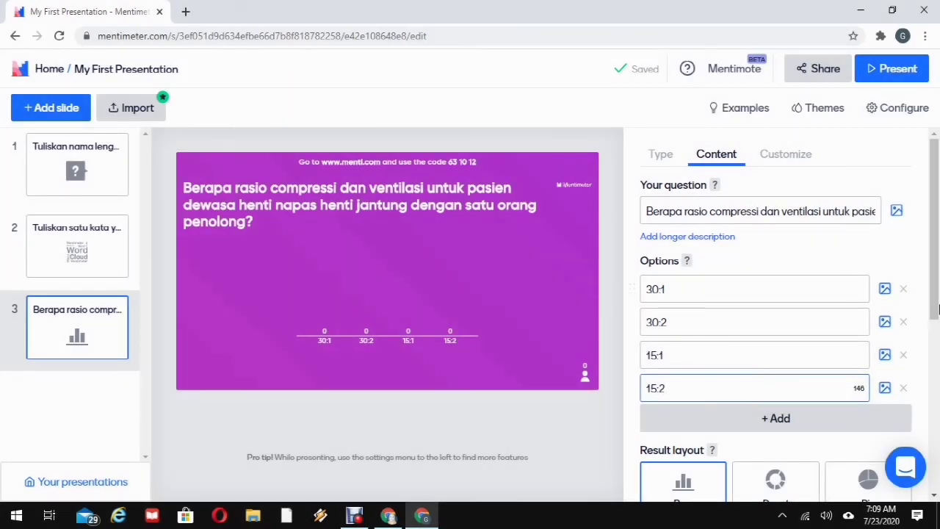
# Step: Look at the image sources offered for the 30:1 option and preview the available result layouts
pyautogui.click(886, 289)
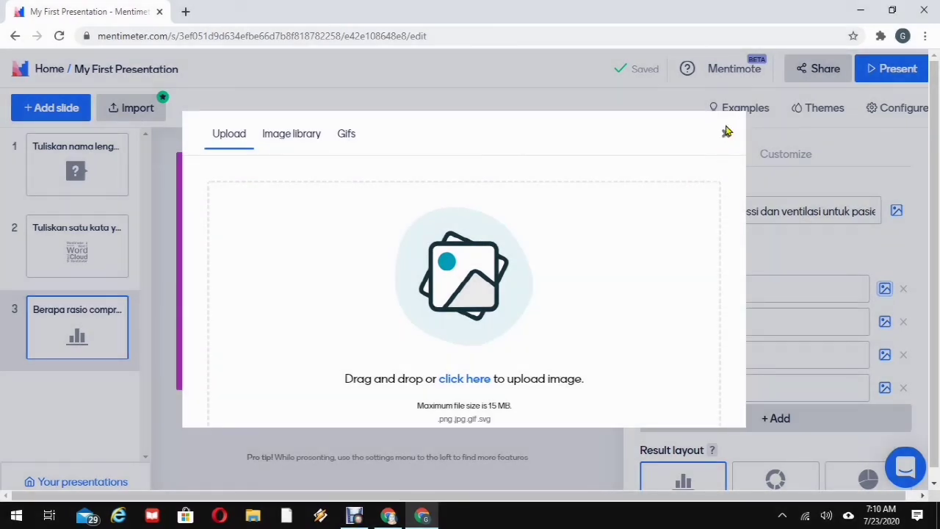
pyautogui.click(725, 134)
pyautogui.scroll(-3, 789, 353)
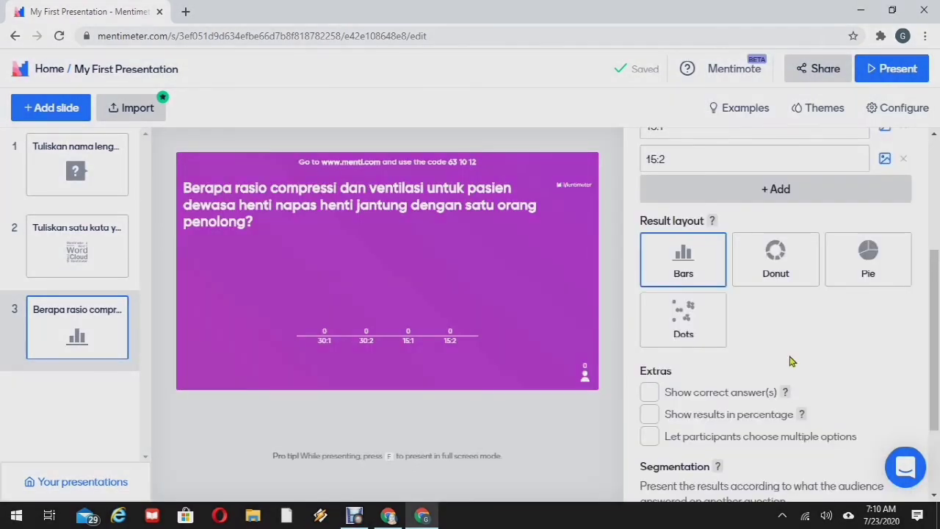
pyautogui.moveTo(711, 239)
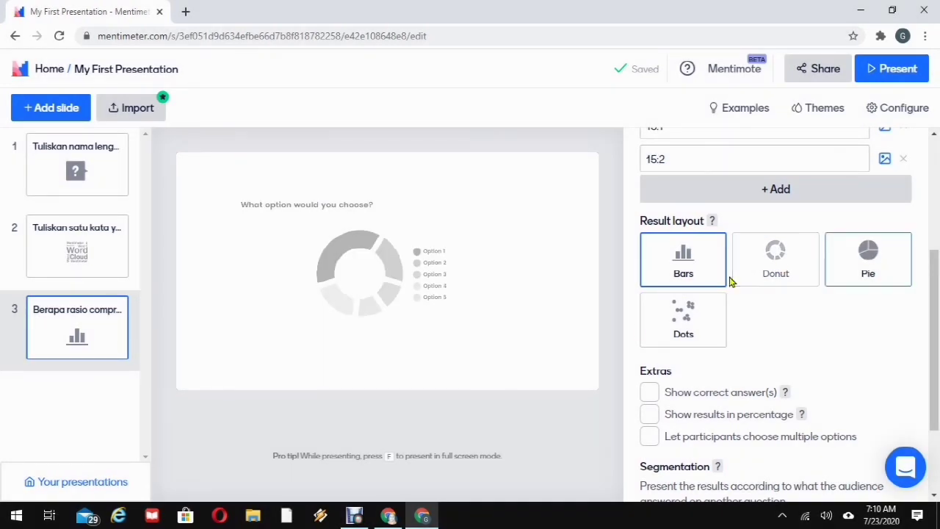
# Step: Enable showing correct answers and showing results in percentage for the Multiple Choice slide
pyautogui.scroll(-2, 683, 322)
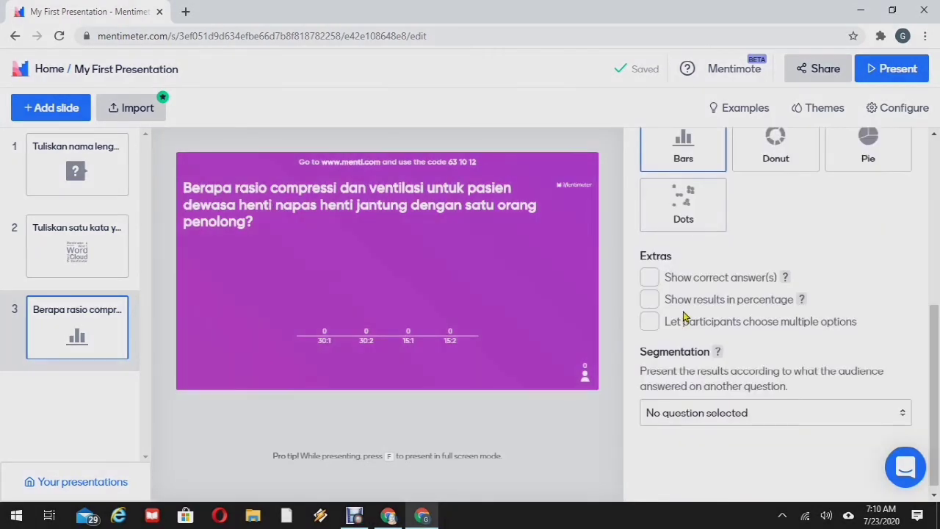
pyautogui.click(649, 277)
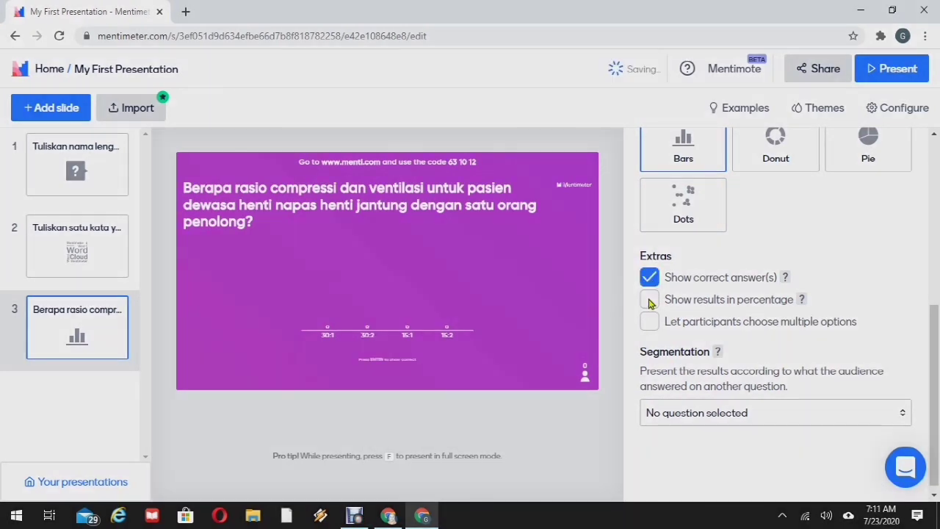
pyautogui.click(648, 299)
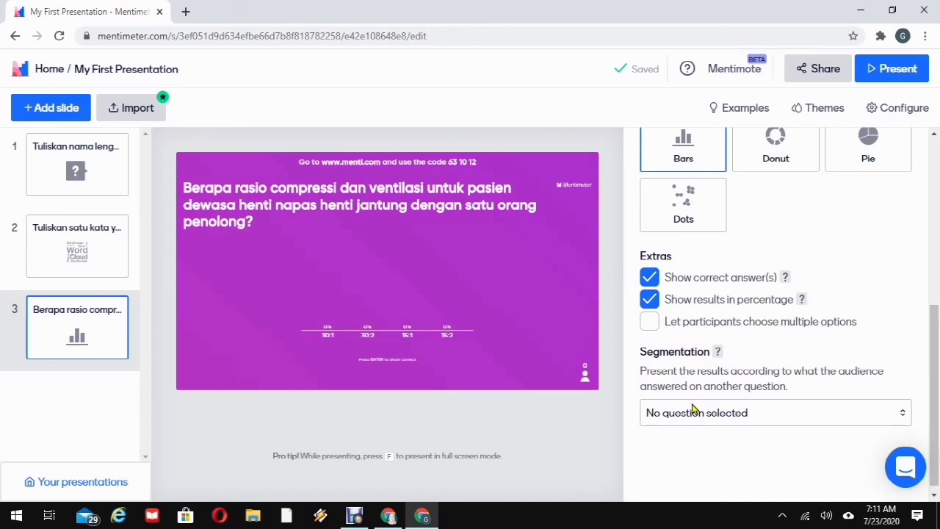
pyautogui.scroll(-1, 694, 409)
pyautogui.scroll(3, 694, 410)
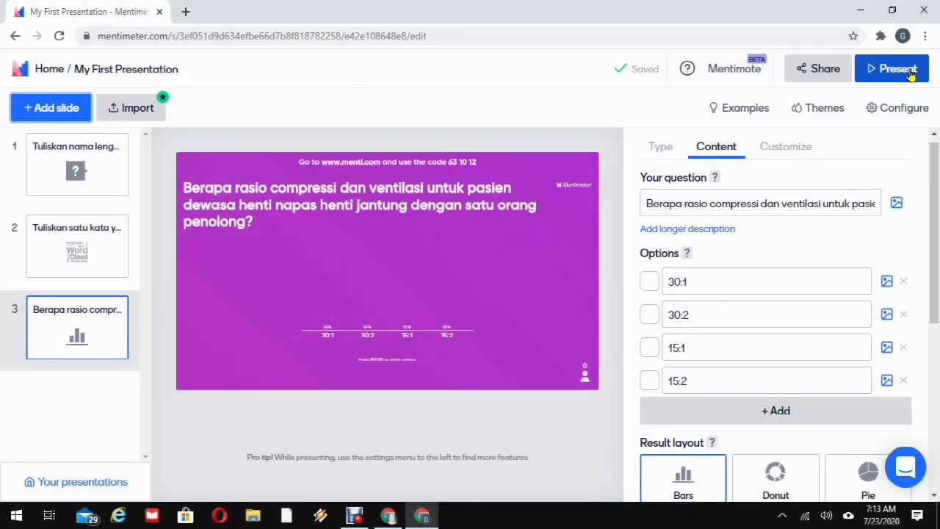
# Step: Start presenting from the Multiple Choice slide and display the voting instructions with the QR code
pyautogui.click(908, 71)
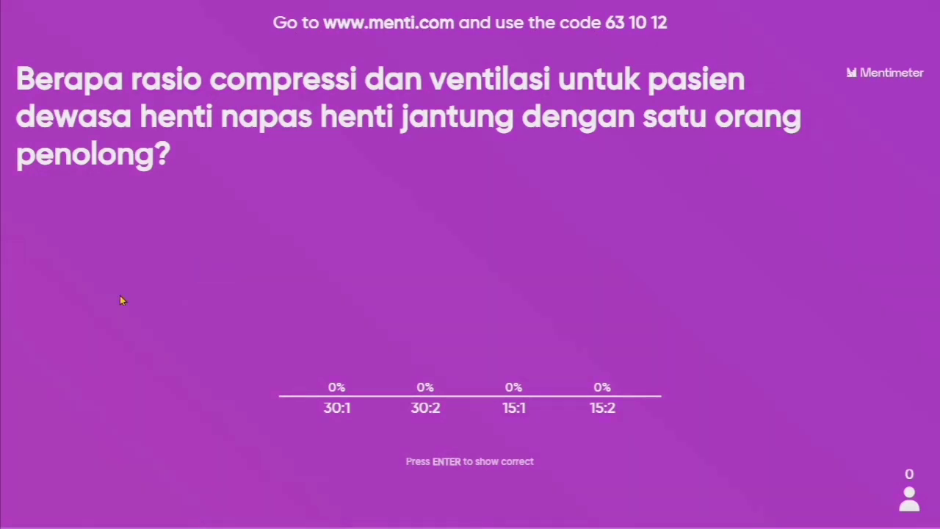
pyautogui.moveTo(8, 520)
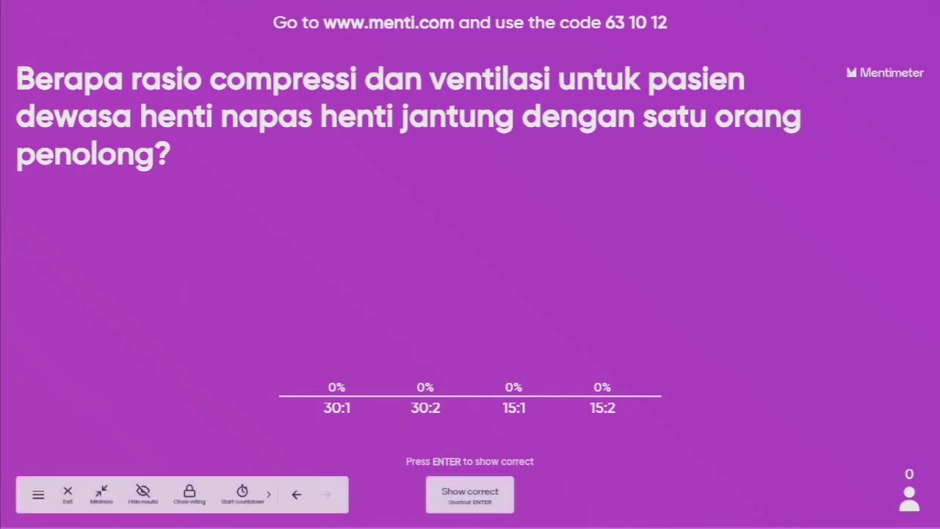
pyautogui.click(37, 501)
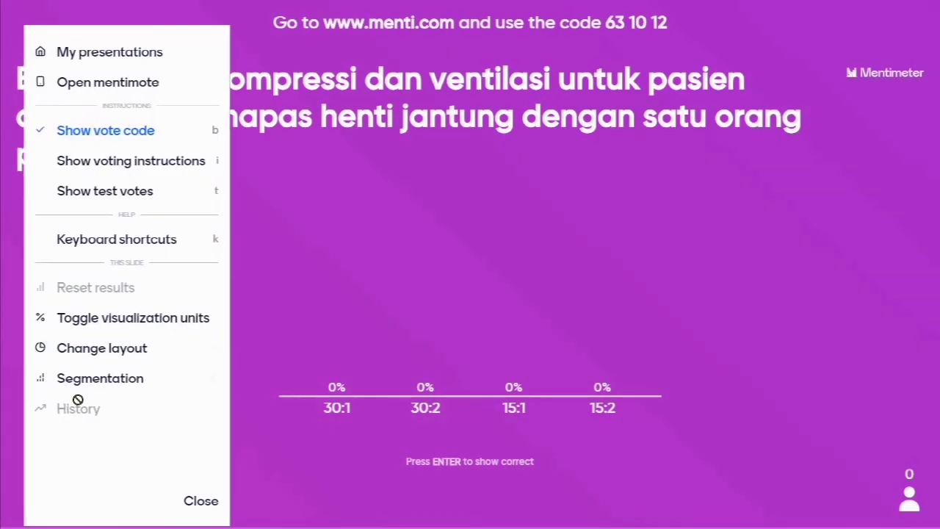
pyautogui.click(91, 161)
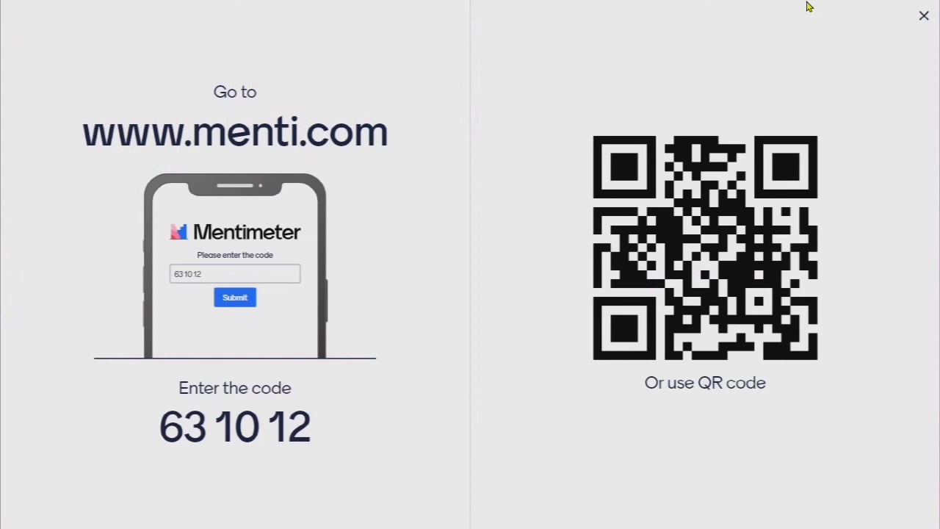
# Step: Leave the voting instructions, start a 1-minute voting countdown and open its duration choices
pyautogui.click(470, 46)
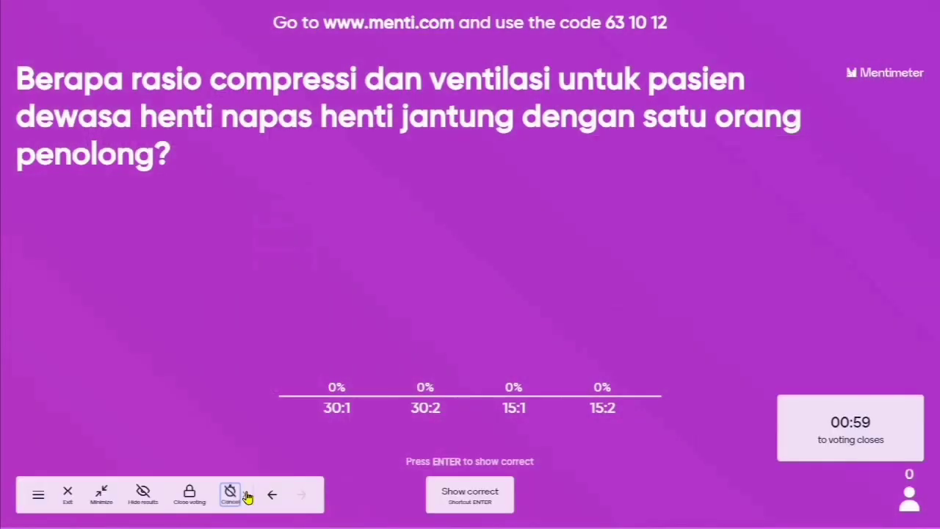
pyautogui.click(247, 497)
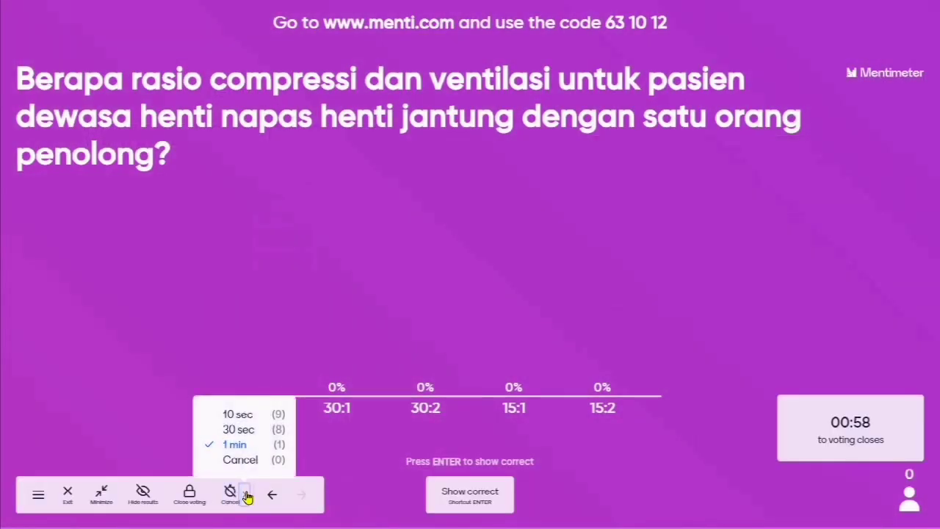